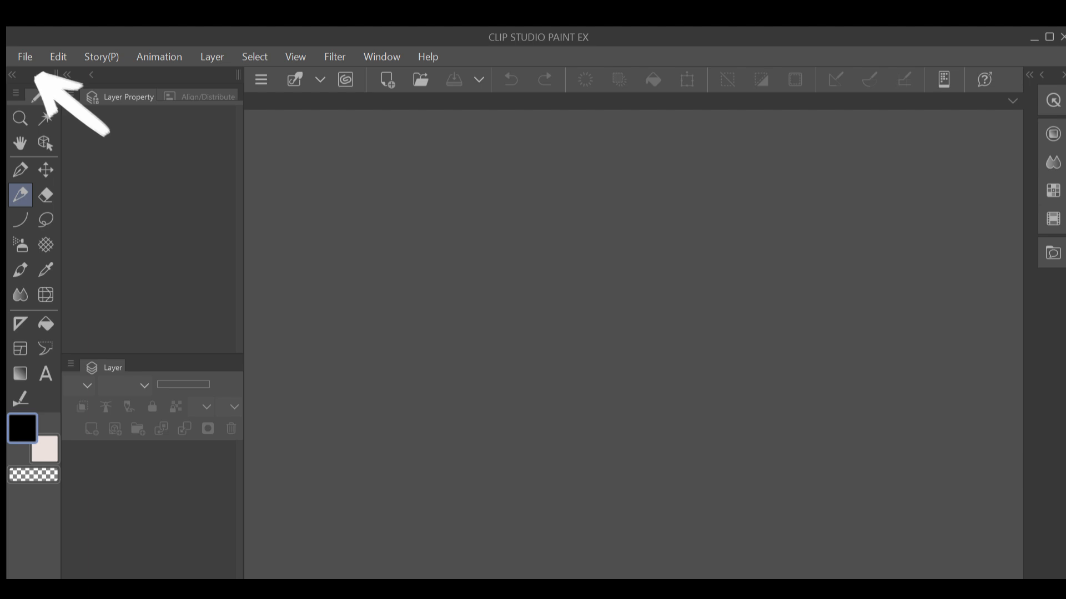
Create a new illustration canvas measuring 4 x 4 in at 300 dpi.
{"action": "left_click", "coordinate": [25, 57]}
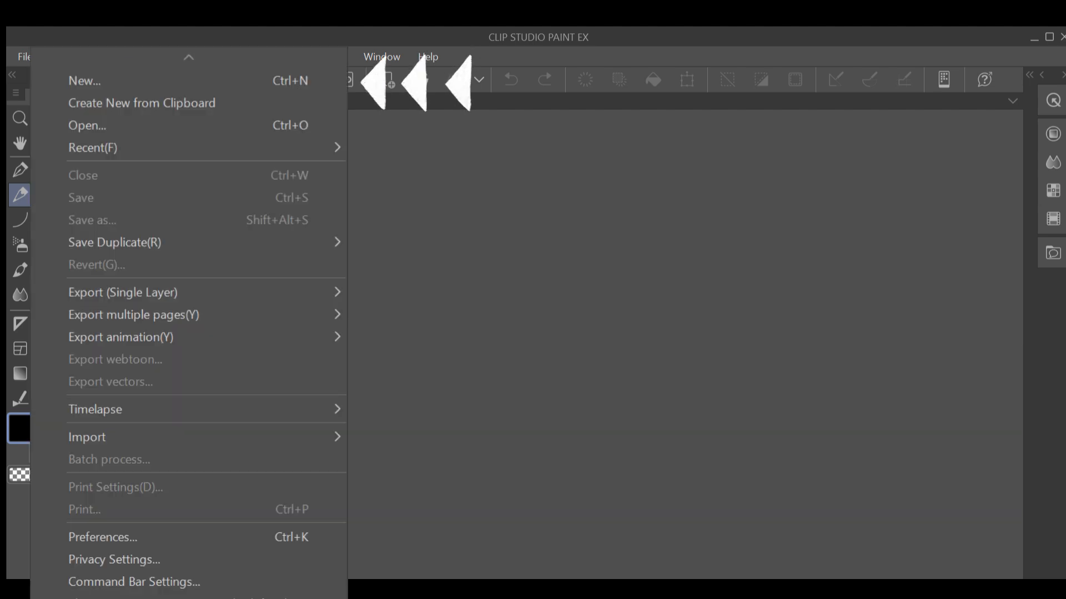
{"action": "left_click", "coordinate": [84, 81]}
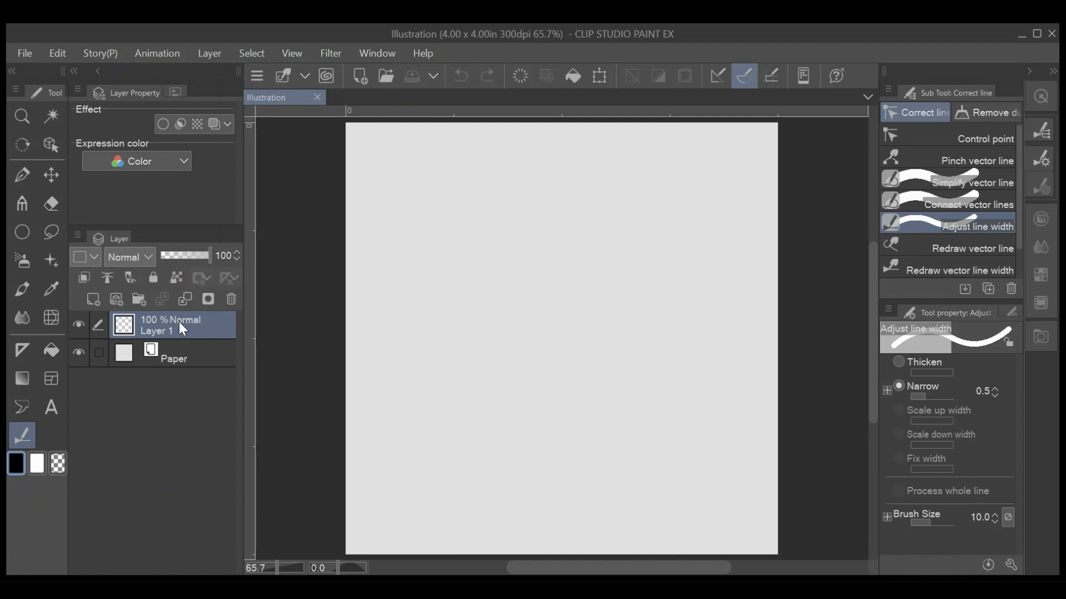
Rename the raster layer above the paper layer as sketches.
{"action": "left_click", "coordinate": [190, 356]}
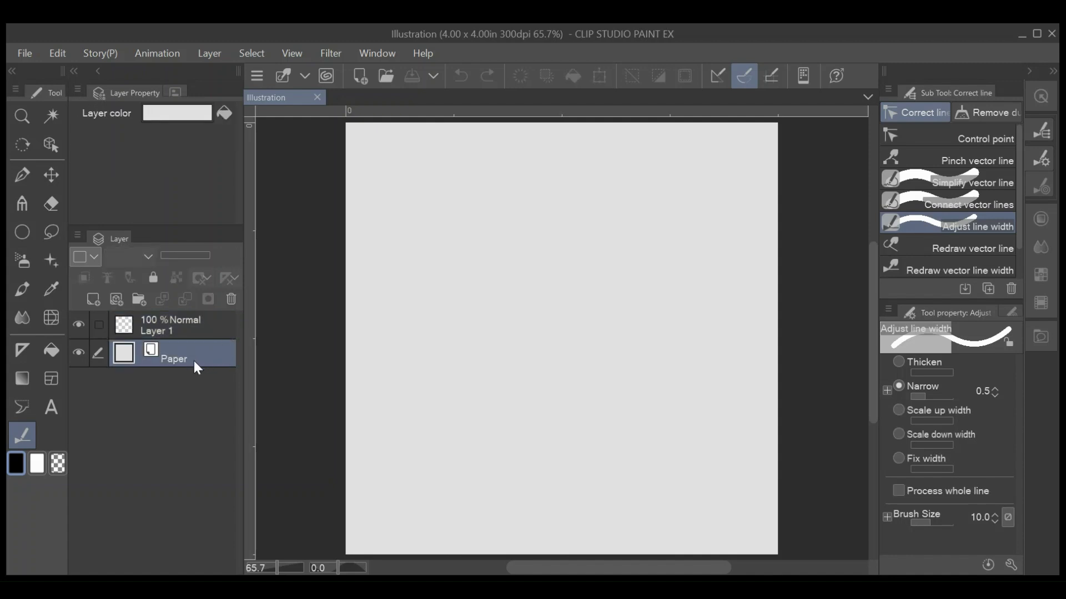
{"action": "left_click", "coordinate": [194, 328]}
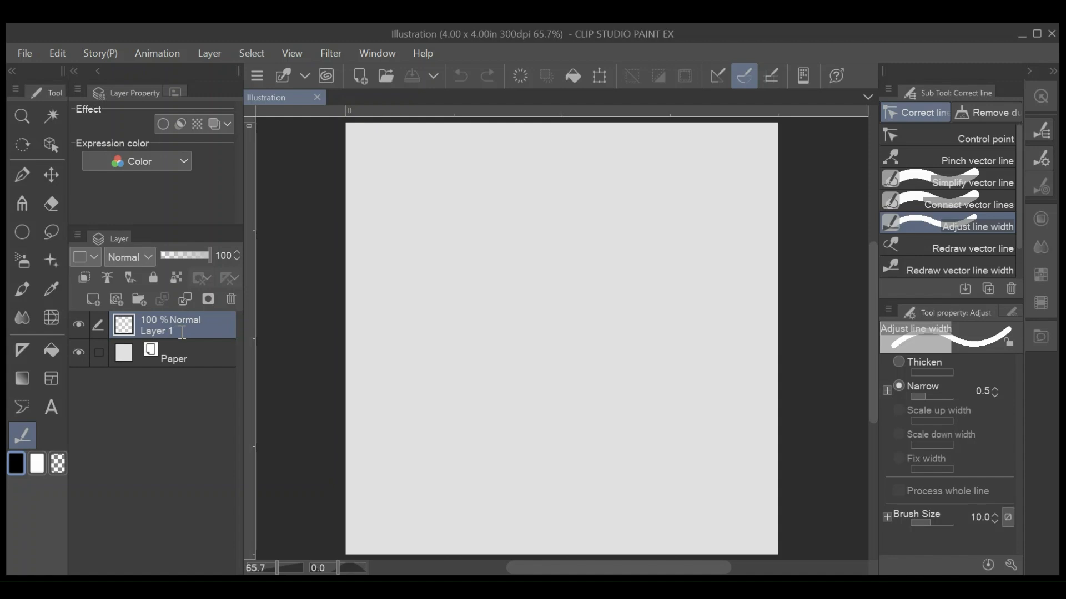
{"action": "double_click", "coordinate": [182, 332]}
{"action": "type", "text": "sketches"}
{"action": "key", "text": "Return"}
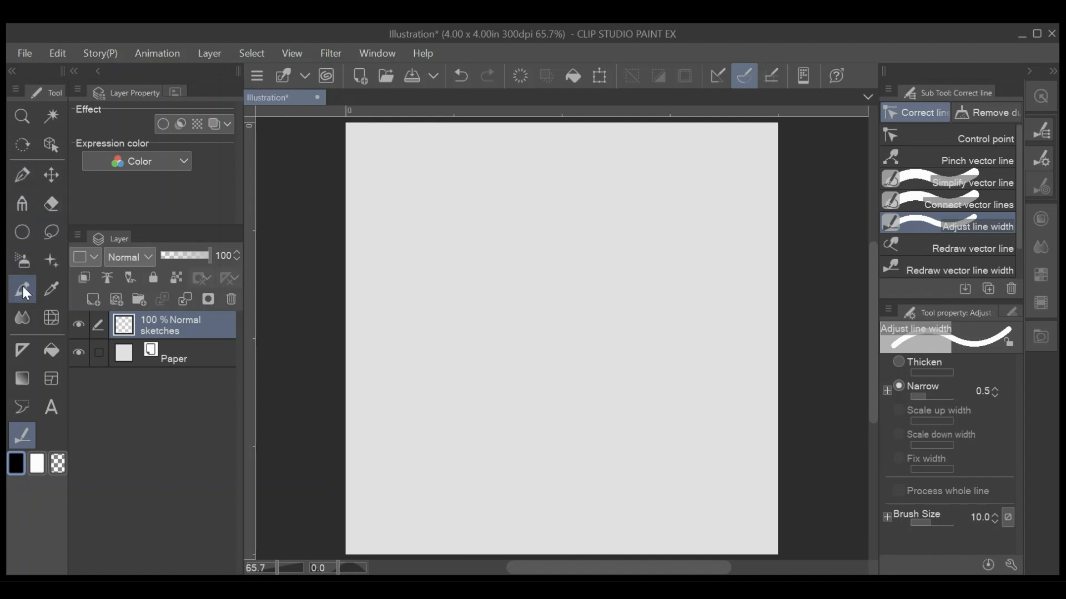
Sketch the tilted head outline on the sketches layer using the newpencil brush.
{"action": "left_click", "coordinate": [23, 210]}
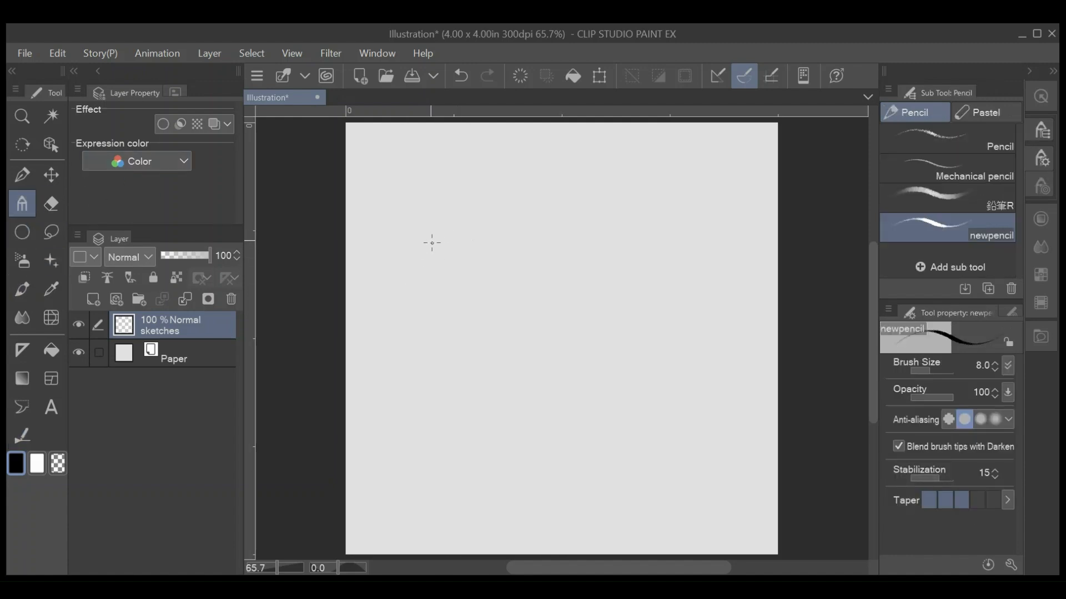
{"action": "mouse_move", "coordinate": [400, 240]}
{"action": "left_mouse_down"}
{"action": "mouse_move", "coordinate": [455, 213]}
{"action": "mouse_move", "coordinate": [399, 255]}
{"action": "mouse_move", "coordinate": [399, 273]}
{"action": "mouse_move", "coordinate": [426, 223]}
{"action": "mouse_move", "coordinate": [542, 303]}
{"action": "left_mouse_up"}
{"action": "left_click_drag", "start_coordinate": [528, 268], "coordinate": [524, 328]}
{"action": "left_click_drag", "start_coordinate": [404, 255], "coordinate": [420, 339]}
{"action": "left_click_drag", "start_coordinate": [420, 311], "coordinate": [415, 354]}
{"action": "mouse_move", "coordinate": [415, 353]}
{"action": "left_mouse_down"}
{"action": "mouse_move", "coordinate": [441, 410]}
{"action": "mouse_move", "coordinate": [427, 396]}
{"action": "left_mouse_up"}
{"action": "mouse_move", "coordinate": [425, 400]}
{"action": "left_mouse_down"}
{"action": "mouse_move", "coordinate": [535, 379]}
{"action": "mouse_move", "coordinate": [558, 349]}
{"action": "left_mouse_up"}
{"action": "left_click_drag", "start_coordinate": [531, 225], "coordinate": [558, 293]}
{"action": "left_click_drag", "start_coordinate": [528, 221], "coordinate": [556, 339]}
{"action": "left_click_drag", "start_coordinate": [529, 241], "coordinate": [555, 375]}
Sketch the mouth, chin, face centre line and eyes inside the head outline.
{"action": "mouse_move", "coordinate": [445, 357]}
{"action": "left_mouse_down"}
{"action": "mouse_move", "coordinate": [507, 330]}
{"action": "mouse_move", "coordinate": [512, 301]}
{"action": "left_mouse_up"}
{"action": "mouse_move", "coordinate": [446, 358]}
{"action": "left_mouse_down"}
{"action": "mouse_move", "coordinate": [493, 335]}
{"action": "mouse_move", "coordinate": [436, 360]}
{"action": "mouse_move", "coordinate": [451, 377]}
{"action": "mouse_move", "coordinate": [526, 348]}
{"action": "left_mouse_up"}
{"action": "left_click_drag", "start_coordinate": [428, 385], "coordinate": [462, 405]}
{"action": "left_click_drag", "start_coordinate": [428, 215], "coordinate": [473, 337]}
{"action": "mouse_move", "coordinate": [416, 320]}
{"action": "left_mouse_down"}
{"action": "mouse_move", "coordinate": [420, 289]}
{"action": "mouse_move", "coordinate": [461, 290]}
{"action": "mouse_move", "coordinate": [498, 253]}
{"action": "mouse_move", "coordinate": [531, 272]}
{"action": "mouse_move", "coordinate": [512, 296]}
{"action": "mouse_move", "coordinate": [459, 307]}
{"action": "left_mouse_up"}
{"action": "left_click_drag", "start_coordinate": [486, 256], "coordinate": [488, 265]}
{"action": "mouse_move", "coordinate": [430, 293]}
{"action": "left_mouse_down"}
{"action": "mouse_move", "coordinate": [426, 313]}
{"action": "mouse_move", "coordinate": [449, 314]}
{"action": "left_mouse_up"}
Try a bold wavy stroke across the top of the head, testing undo and redo on it.
{"action": "left_click_drag", "start_coordinate": [460, 179], "coordinate": [591, 313]}
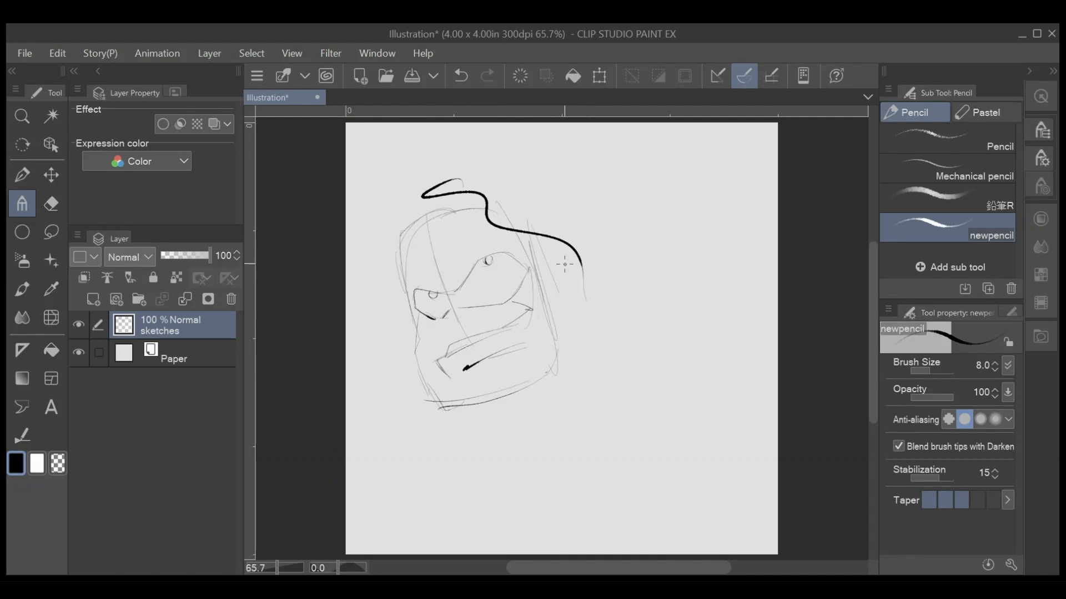
{"action": "key", "text": "ctrl+z"}
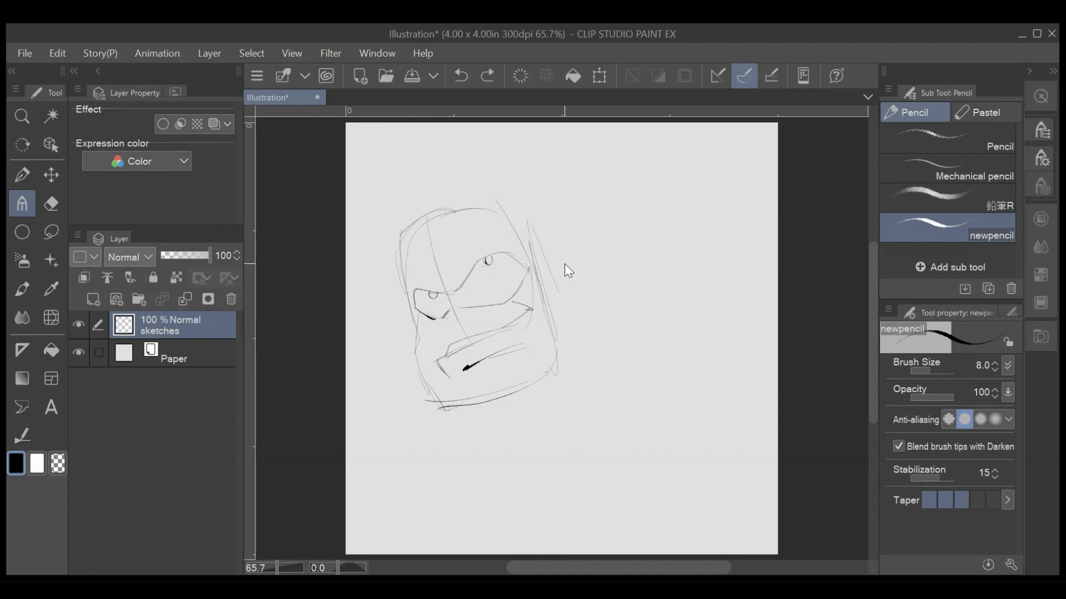
{"action": "key", "text": "ctrl+y"}
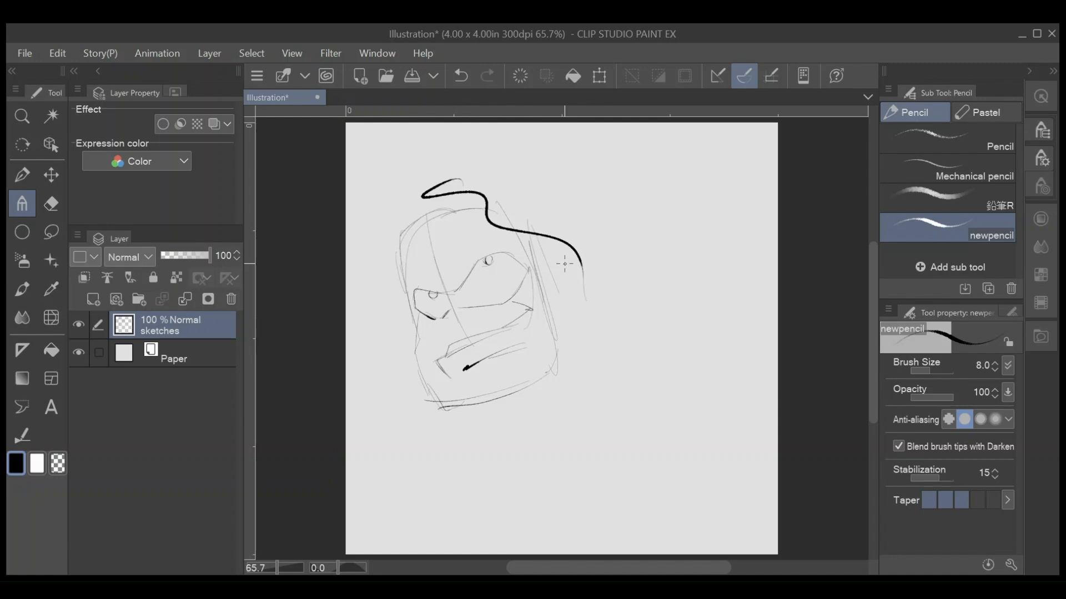
{"action": "key", "text": "ctrl+z"}
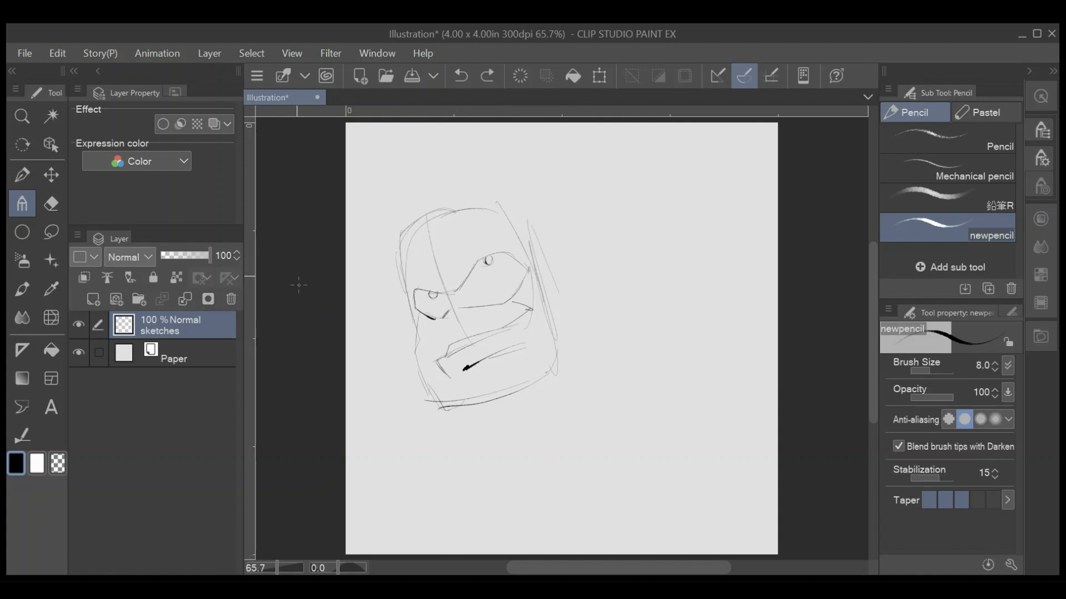
Darken the pupils and sketch the angry eyebrows, the forehead and the near ear.
{"action": "left_click_drag", "start_coordinate": [485, 259], "coordinate": [486, 262]}
{"action": "mouse_move", "coordinate": [431, 293]}
{"action": "left_mouse_down"}
{"action": "mouse_move", "coordinate": [504, 223]}
{"action": "mouse_move", "coordinate": [416, 283]}
{"action": "mouse_move", "coordinate": [393, 286]}
{"action": "mouse_move", "coordinate": [432, 282]}
{"action": "mouse_move", "coordinate": [408, 269]}
{"action": "left_mouse_up"}
{"action": "left_click_drag", "start_coordinate": [471, 228], "coordinate": [483, 220]}
{"action": "mouse_move", "coordinate": [398, 254]}
{"action": "left_mouse_down"}
{"action": "mouse_move", "coordinate": [405, 231]}
{"action": "mouse_move", "coordinate": [449, 196]}
{"action": "mouse_move", "coordinate": [507, 219]}
{"action": "mouse_move", "coordinate": [537, 276]}
{"action": "mouse_move", "coordinate": [541, 254]}
{"action": "mouse_move", "coordinate": [557, 254]}
{"action": "mouse_move", "coordinate": [554, 318]}
{"action": "left_mouse_up"}
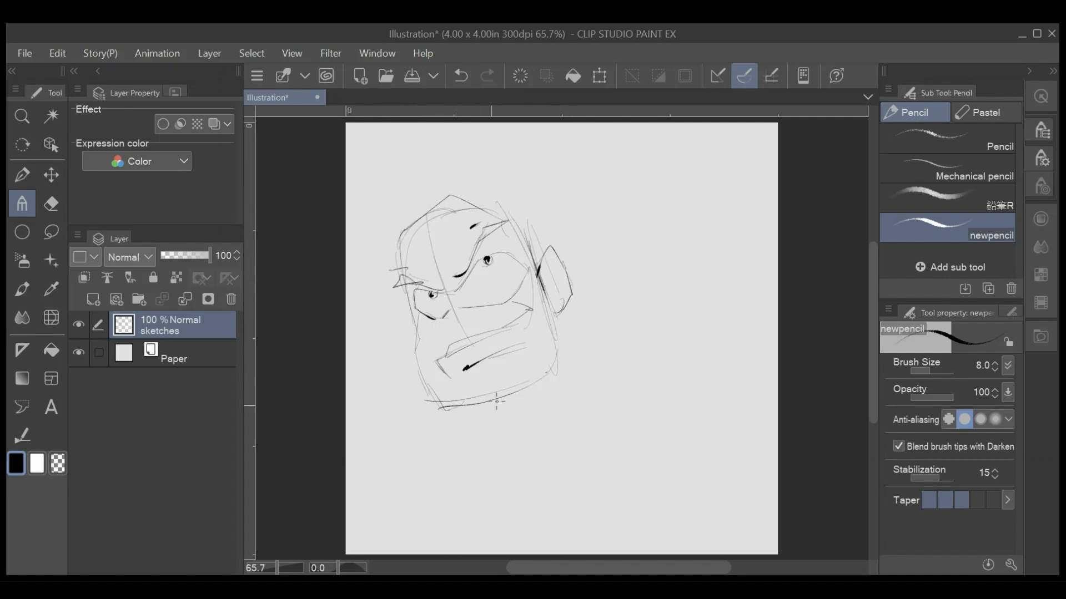
Sketch the neck lines below the jaw and ear, and add the nose.
{"action": "mouse_move", "coordinate": [451, 404]}
{"action": "left_mouse_down"}
{"action": "mouse_move", "coordinate": [522, 434]}
{"action": "mouse_move", "coordinate": [494, 439]}
{"action": "left_mouse_up"}
{"action": "left_click_drag", "start_coordinate": [494, 438], "coordinate": [540, 453]}
{"action": "mouse_move", "coordinate": [548, 307]}
{"action": "left_mouse_down"}
{"action": "mouse_move", "coordinate": [613, 381]}
{"action": "mouse_move", "coordinate": [572, 404]}
{"action": "left_mouse_up"}
{"action": "mouse_move", "coordinate": [449, 309]}
{"action": "left_mouse_down"}
{"action": "mouse_move", "coordinate": [441, 338]}
{"action": "mouse_move", "coordinate": [480, 325]}
{"action": "mouse_move", "coordinate": [444, 338]}
{"action": "mouse_move", "coordinate": [466, 327]}
{"action": "left_mouse_up"}
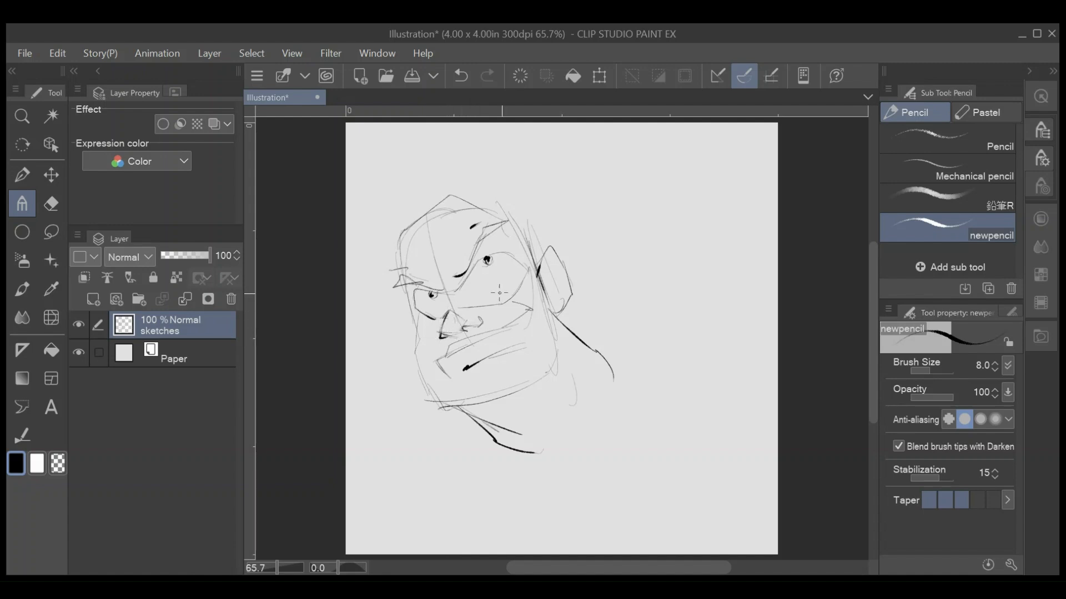
Sketch the far ear and spiky hair, and extend the neck into both shoulder lines.
{"action": "left_click_drag", "start_coordinate": [420, 375], "coordinate": [443, 402]}
{"action": "left_click_drag", "start_coordinate": [409, 303], "coordinate": [419, 332]}
{"action": "mouse_move", "coordinate": [396, 232]}
{"action": "left_mouse_down"}
{"action": "mouse_move", "coordinate": [454, 247]}
{"action": "mouse_move", "coordinate": [442, 250]}
{"action": "mouse_move", "coordinate": [443, 238]}
{"action": "mouse_move", "coordinate": [405, 213]}
{"action": "mouse_move", "coordinate": [483, 162]}
{"action": "mouse_move", "coordinate": [456, 189]}
{"action": "mouse_move", "coordinate": [546, 178]}
{"action": "mouse_move", "coordinate": [526, 191]}
{"action": "mouse_move", "coordinate": [571, 214]}
{"action": "mouse_move", "coordinate": [541, 244]}
{"action": "left_mouse_up"}
{"action": "mouse_move", "coordinate": [386, 221]}
{"action": "left_mouse_down"}
{"action": "mouse_move", "coordinate": [398, 246]}
{"action": "mouse_move", "coordinate": [378, 263]}
{"action": "mouse_move", "coordinate": [393, 261]}
{"action": "mouse_move", "coordinate": [403, 296]}
{"action": "left_mouse_up"}
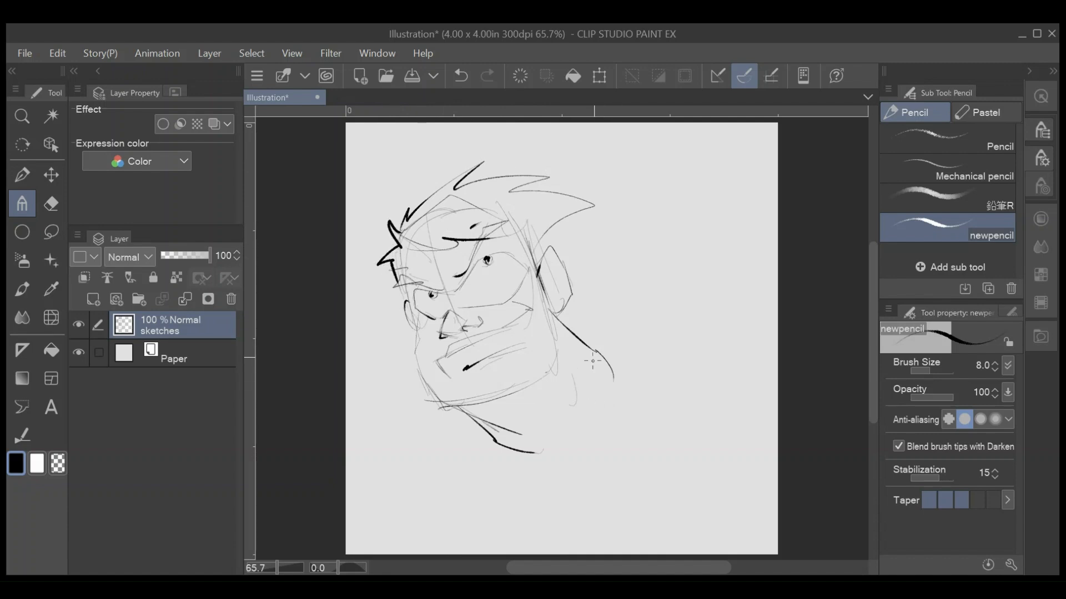
{"action": "left_click_drag", "start_coordinate": [598, 351], "coordinate": [713, 404]}
{"action": "left_click_drag", "start_coordinate": [478, 427], "coordinate": [431, 502]}
Add a new raster layer above the drawing and lower the sketches layer's opacity to 13%.
{"action": "left_click", "coordinate": [93, 300]}
{"action": "left_click", "coordinate": [178, 360]}
{"action": "left_click_drag", "start_coordinate": [185, 258], "coordinate": [168, 258]}
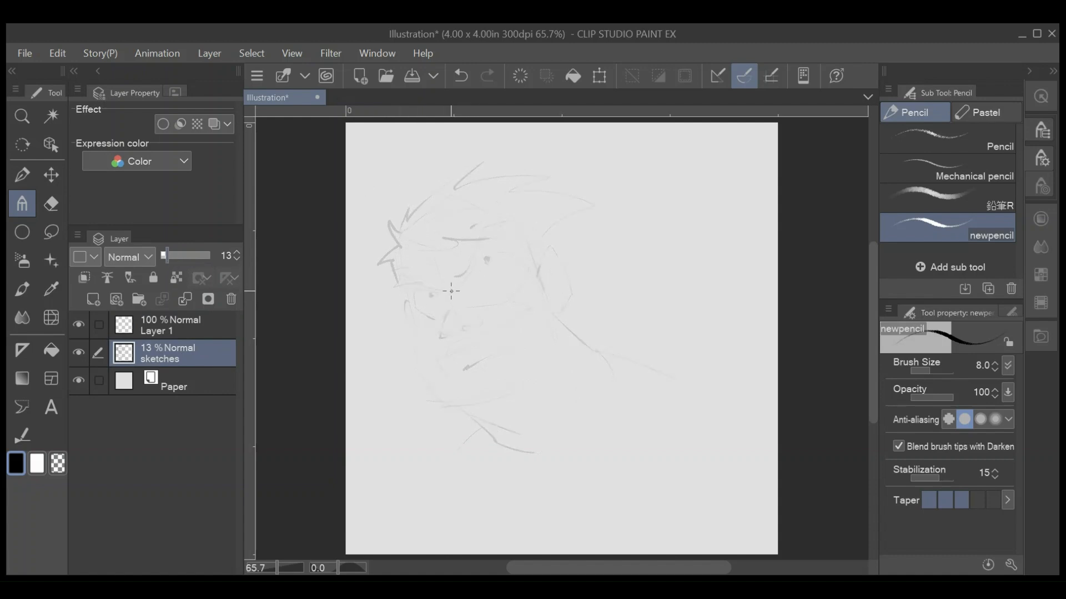
Try drawing pencil strokes over the faded face on Layer 1, and undo them.
{"action": "left_click", "coordinate": [210, 332]}
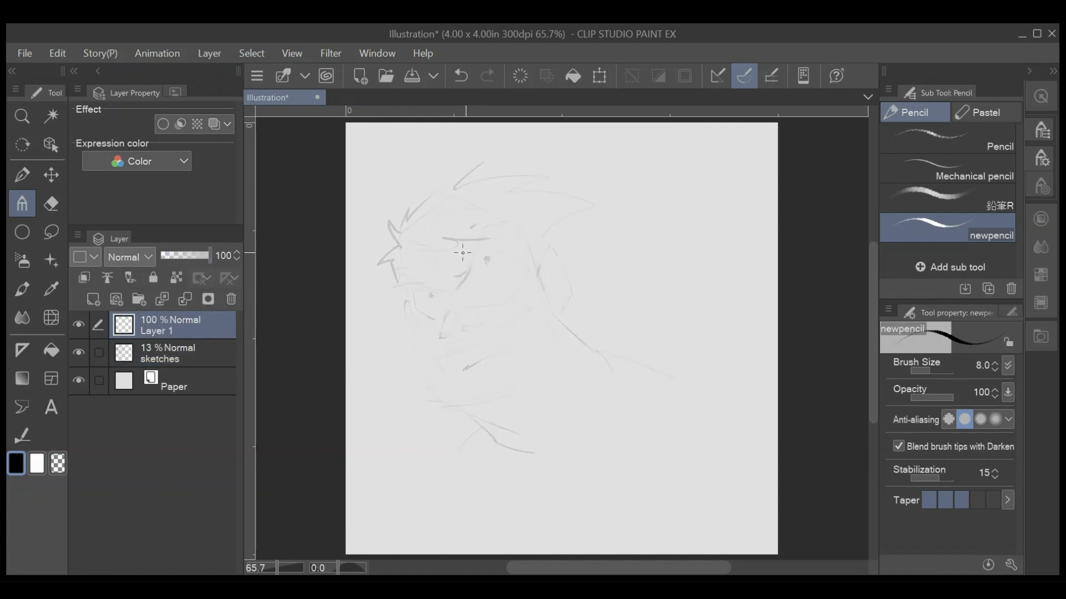
{"action": "mouse_move", "coordinate": [454, 288]}
{"action": "left_mouse_down"}
{"action": "mouse_move", "coordinate": [508, 251]}
{"action": "mouse_move", "coordinate": [528, 268]}
{"action": "mouse_move", "coordinate": [505, 302]}
{"action": "left_mouse_up"}
{"action": "key", "text": "ctrl+z"}
{"action": "key", "text": "ctrl+z"}
{"action": "key", "text": "ctrl+z"}
{"action": "key", "text": "ctrl+z"}
{"action": "key", "text": "ctrl+z"}
{"action": "key", "text": "ctrl+z"}
Hide Layer 1 and set the sketches layer's opacity to 100%.
{"action": "left_click", "coordinate": [79, 324]}
{"action": "left_click", "coordinate": [158, 360]}
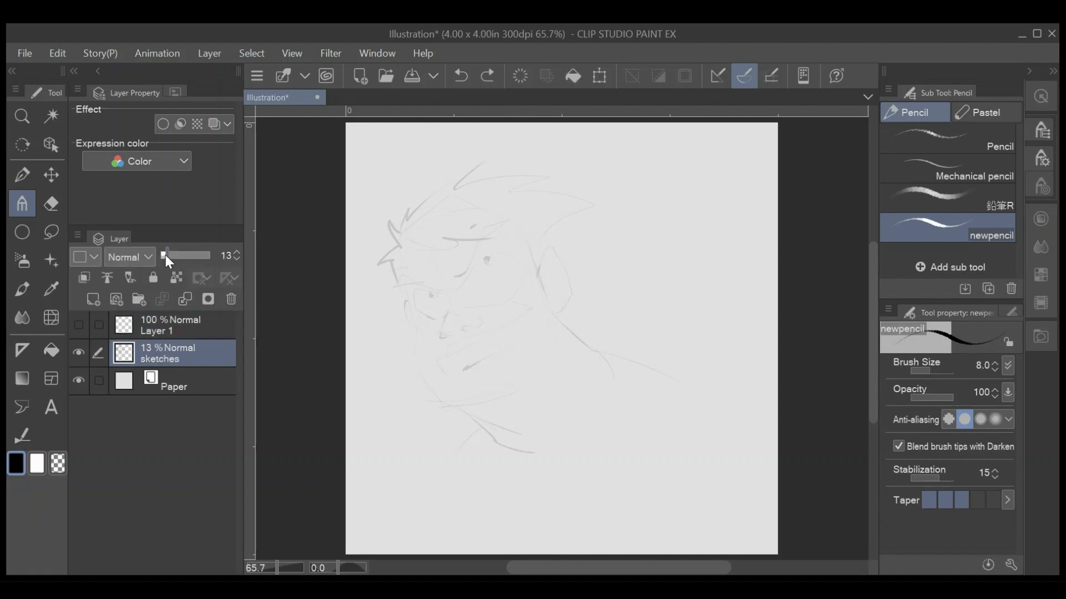
{"action": "left_click_drag", "start_coordinate": [168, 255], "coordinate": [211, 255]}
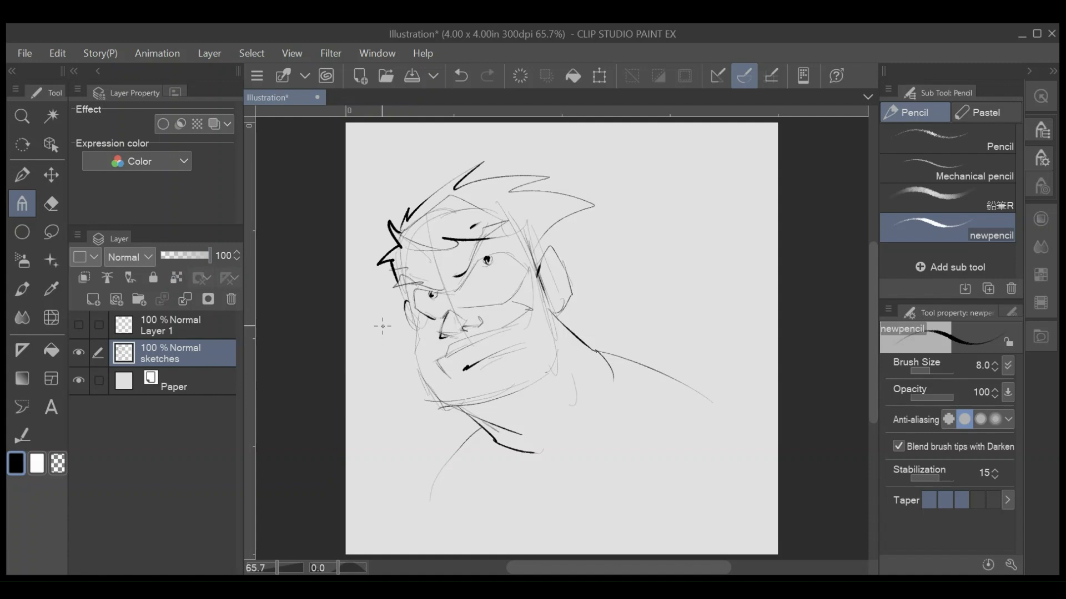
Add a vector layer named cinks above the sketches layer and lower the sketches layer's opacity to 20%.
{"action": "left_click", "coordinate": [116, 299]}
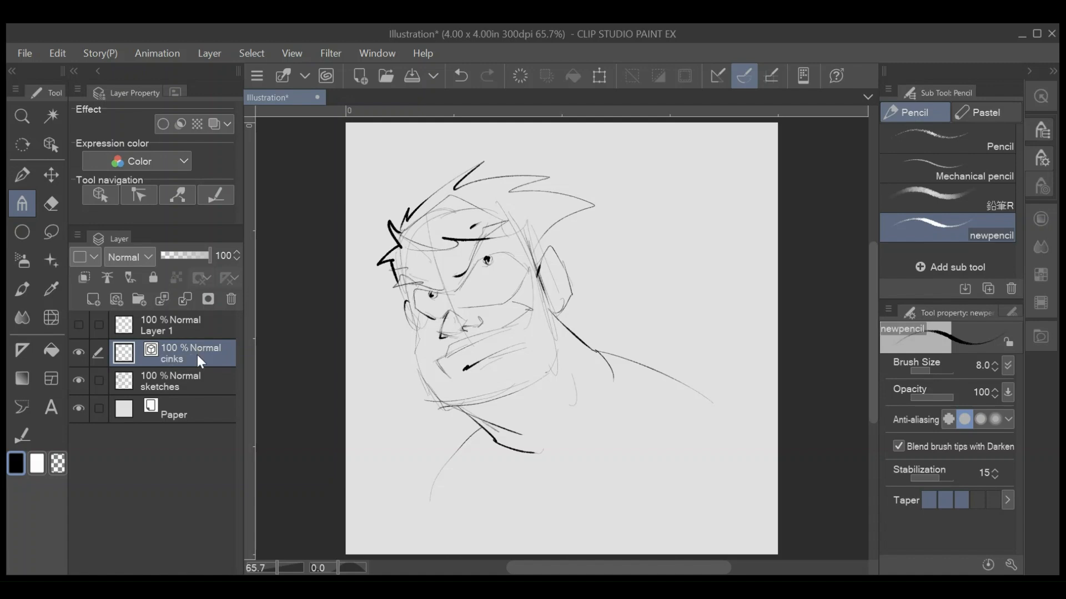
{"action": "left_click", "coordinate": [198, 388]}
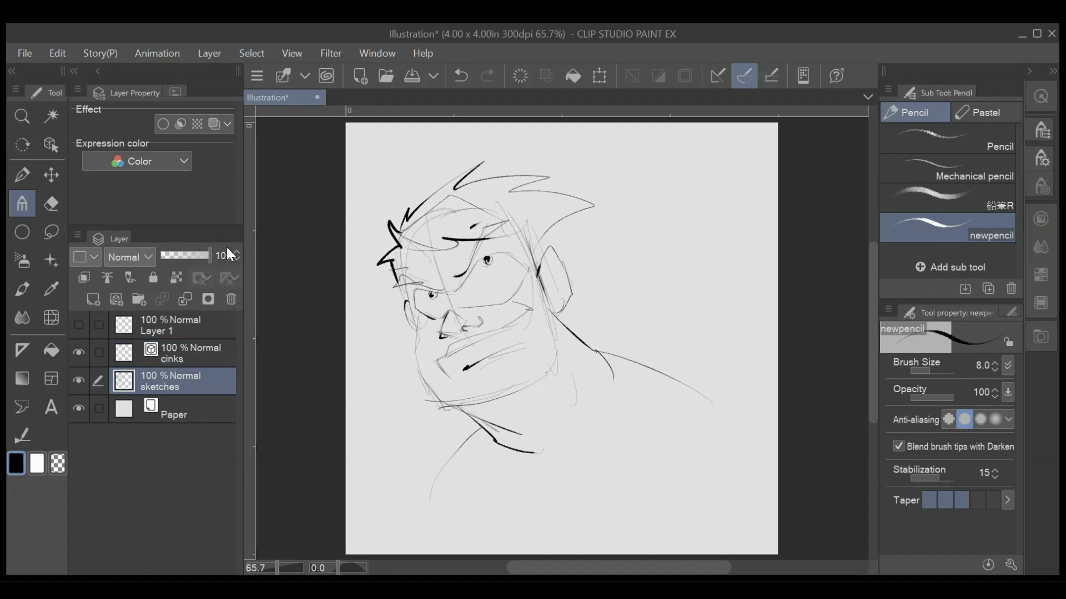
{"action": "left_click_drag", "start_coordinate": [189, 254], "coordinate": [176, 257]}
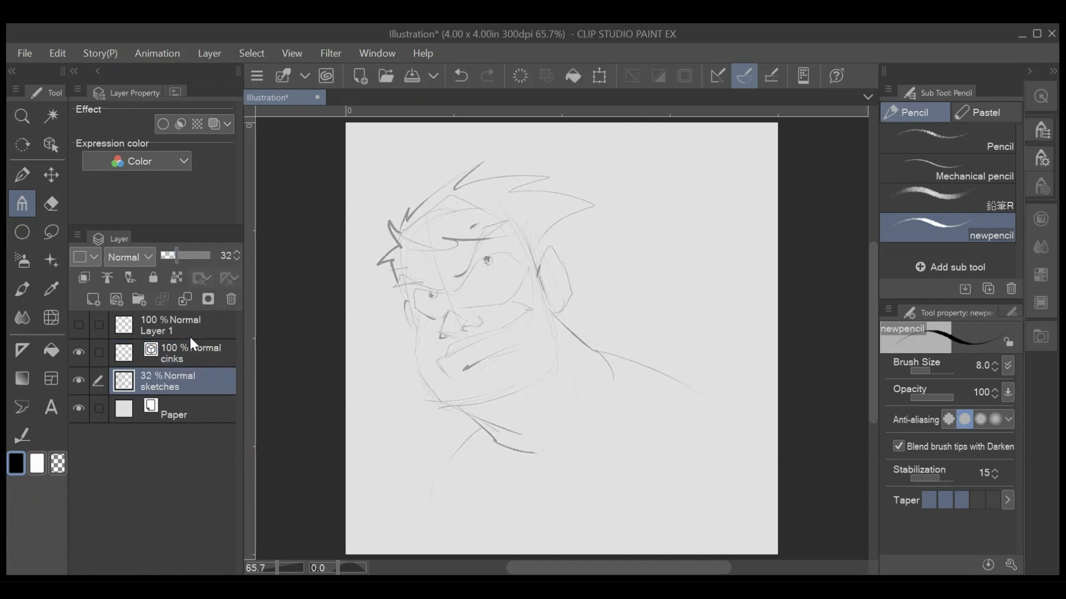
{"action": "left_click", "coordinate": [197, 349]}
{"action": "left_click_drag", "start_coordinate": [595, 567], "coordinate": [615, 567]}
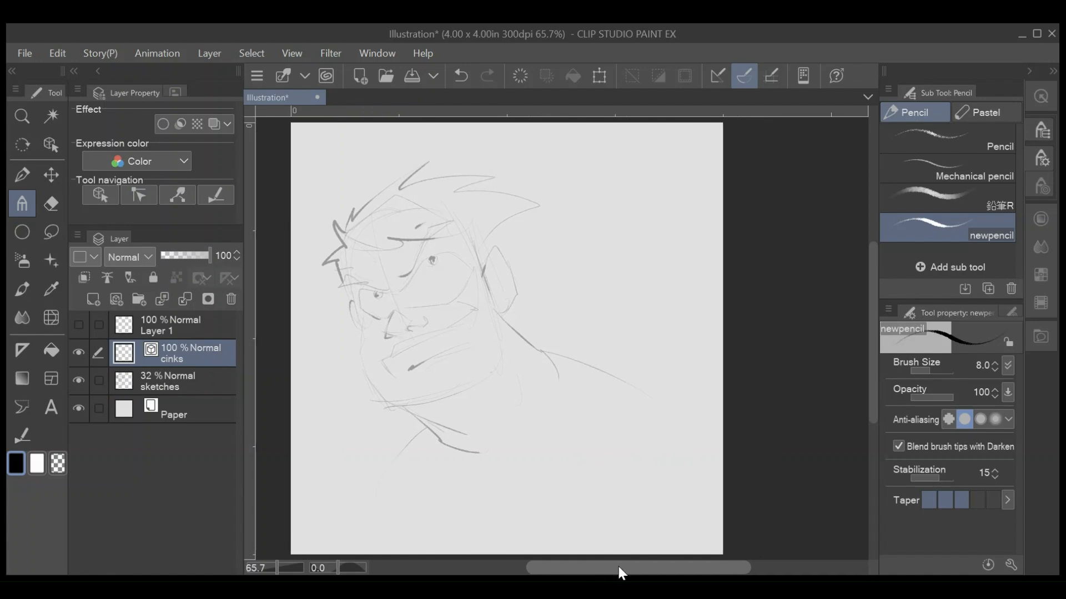
{"action": "left_click", "coordinate": [144, 380]}
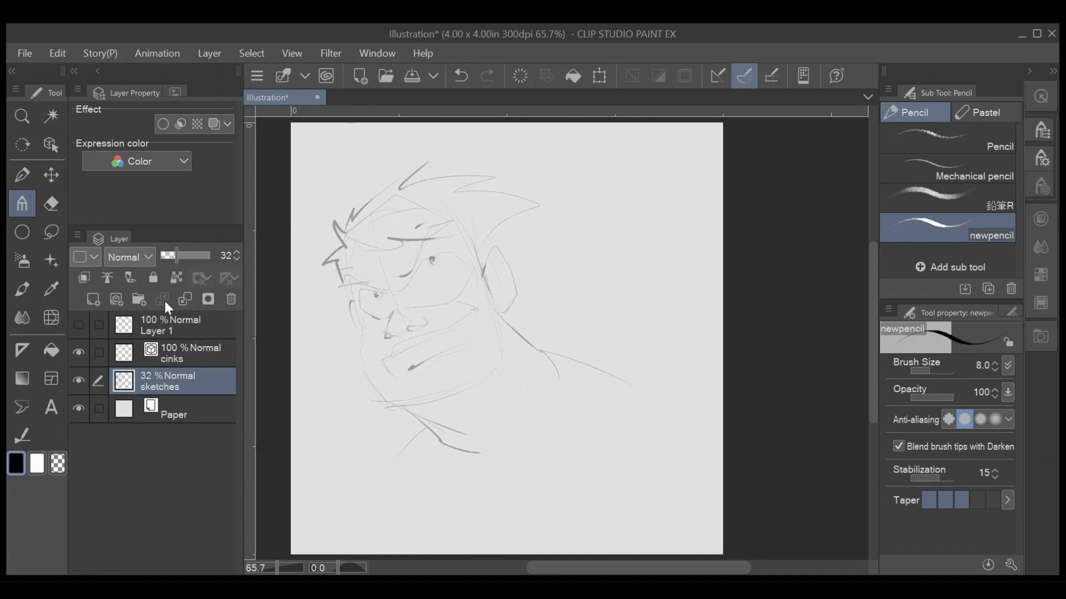
{"action": "left_click_drag", "start_coordinate": [173, 255], "coordinate": [170, 256]}
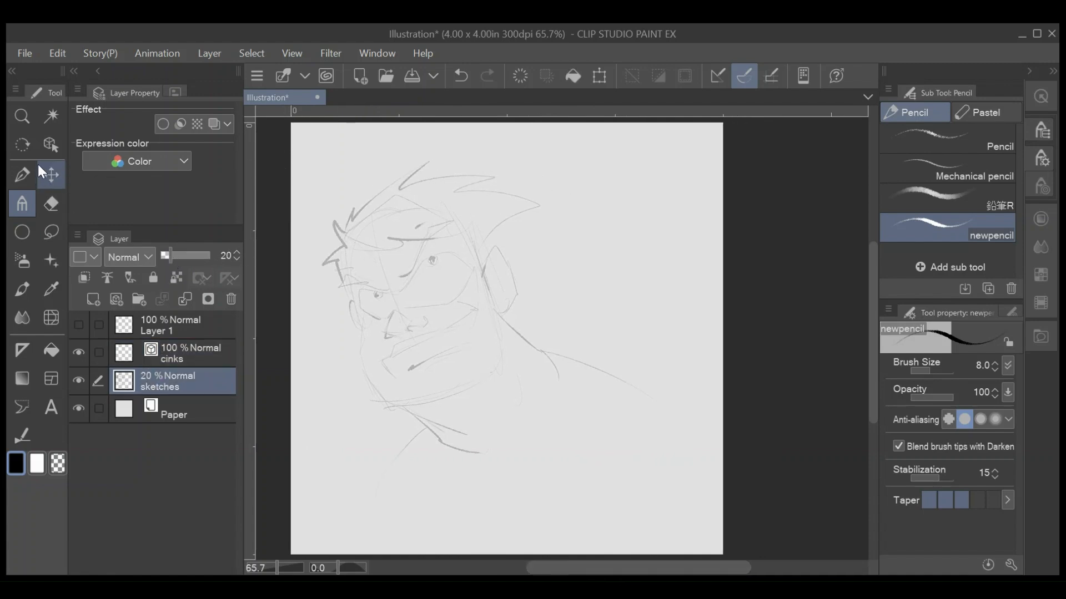
Ink the hair, eyebrows, nose and jaw outline on the cinks layer using the G-pen at brush size 20.7.
{"action": "left_click", "coordinate": [25, 174]}
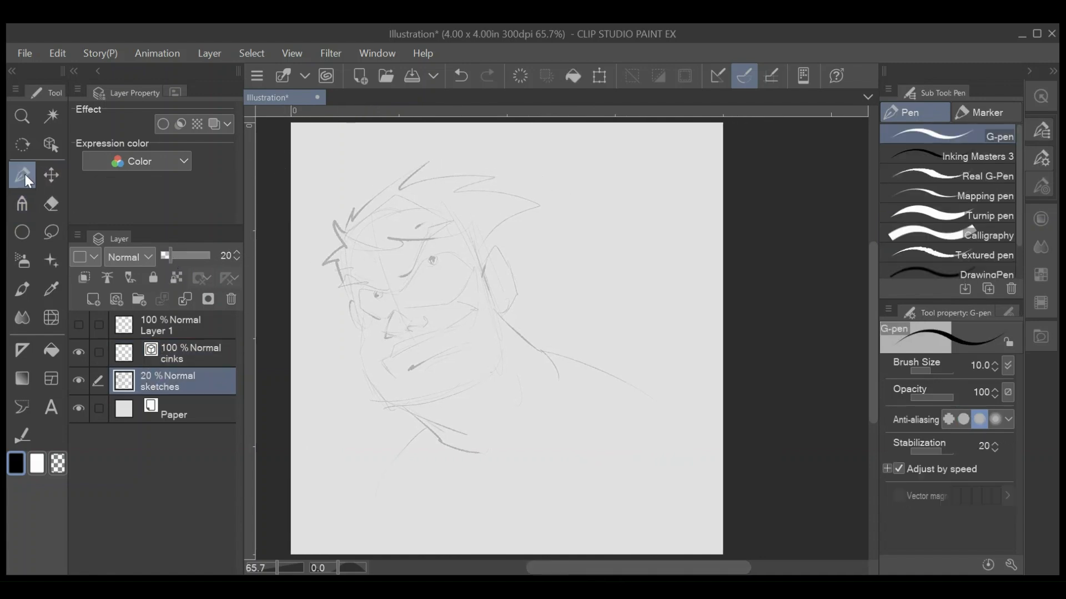
{"action": "left_click", "coordinate": [198, 358]}
{"action": "left_click_drag", "start_coordinate": [928, 365], "coordinate": [933, 369]}
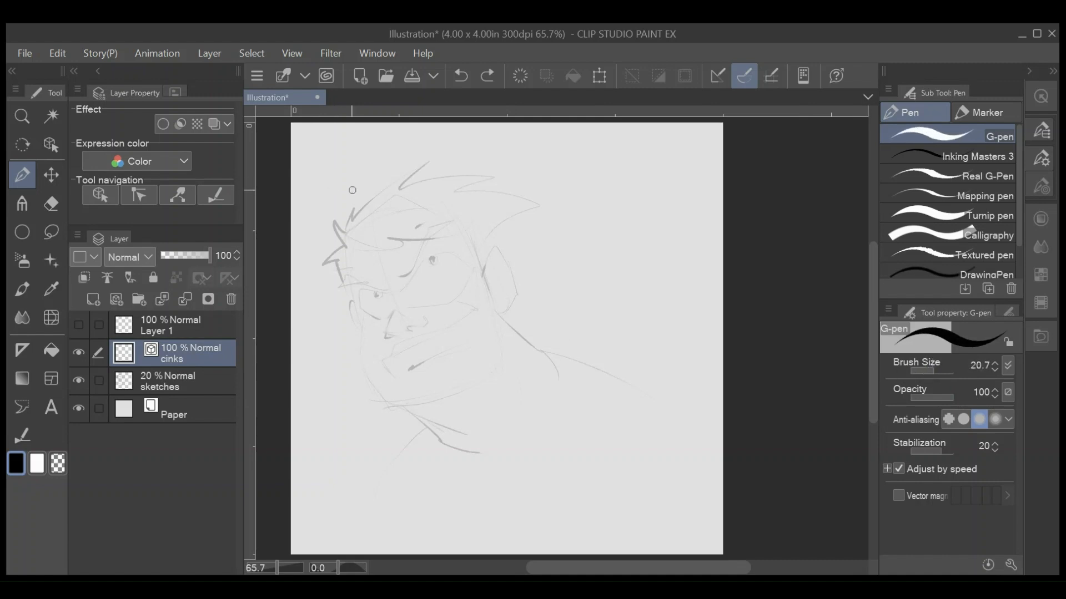
{"action": "mouse_move", "coordinate": [355, 210]}
{"action": "left_mouse_down"}
{"action": "mouse_move", "coordinate": [345, 232]}
{"action": "mouse_move", "coordinate": [426, 170]}
{"action": "mouse_move", "coordinate": [417, 186]}
{"action": "mouse_move", "coordinate": [497, 180]}
{"action": "mouse_move", "coordinate": [455, 192]}
{"action": "mouse_move", "coordinate": [536, 208]}
{"action": "mouse_move", "coordinate": [497, 225]}
{"action": "mouse_move", "coordinate": [489, 256]}
{"action": "left_mouse_up"}
{"action": "mouse_move", "coordinate": [335, 218]}
{"action": "left_mouse_down"}
{"action": "mouse_move", "coordinate": [344, 253]}
{"action": "mouse_move", "coordinate": [321, 264]}
{"action": "mouse_move", "coordinate": [348, 296]}
{"action": "mouse_move", "coordinate": [408, 269]}
{"action": "mouse_move", "coordinate": [433, 226]}
{"action": "left_mouse_up"}
{"action": "left_click_drag", "start_coordinate": [385, 288], "coordinate": [328, 290]}
{"action": "mouse_move", "coordinate": [394, 311]}
{"action": "left_mouse_down"}
{"action": "mouse_move", "coordinate": [387, 329]}
{"action": "mouse_move", "coordinate": [405, 335]}
{"action": "mouse_move", "coordinate": [429, 322]}
{"action": "mouse_move", "coordinate": [384, 337]}
{"action": "mouse_move", "coordinate": [399, 339]}
{"action": "left_mouse_up"}
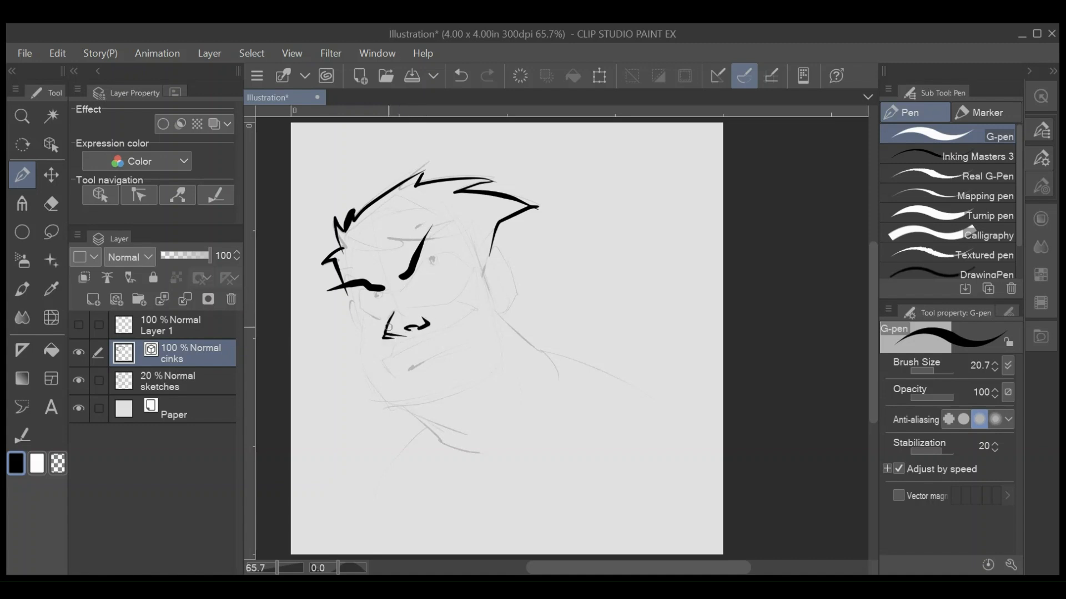
{"action": "mouse_move", "coordinate": [344, 279]}
{"action": "left_mouse_down"}
{"action": "mouse_move", "coordinate": [364, 351]}
{"action": "mouse_move", "coordinate": [398, 402]}
{"action": "mouse_move", "coordinate": [466, 385]}
{"action": "left_mouse_up"}
{"action": "mouse_move", "coordinate": [484, 277]}
{"action": "left_mouse_down"}
{"action": "mouse_move", "coordinate": [500, 304]}
{"action": "mouse_move", "coordinate": [491, 368]}
{"action": "mouse_move", "coordinate": [476, 390]}
{"action": "left_mouse_up"}
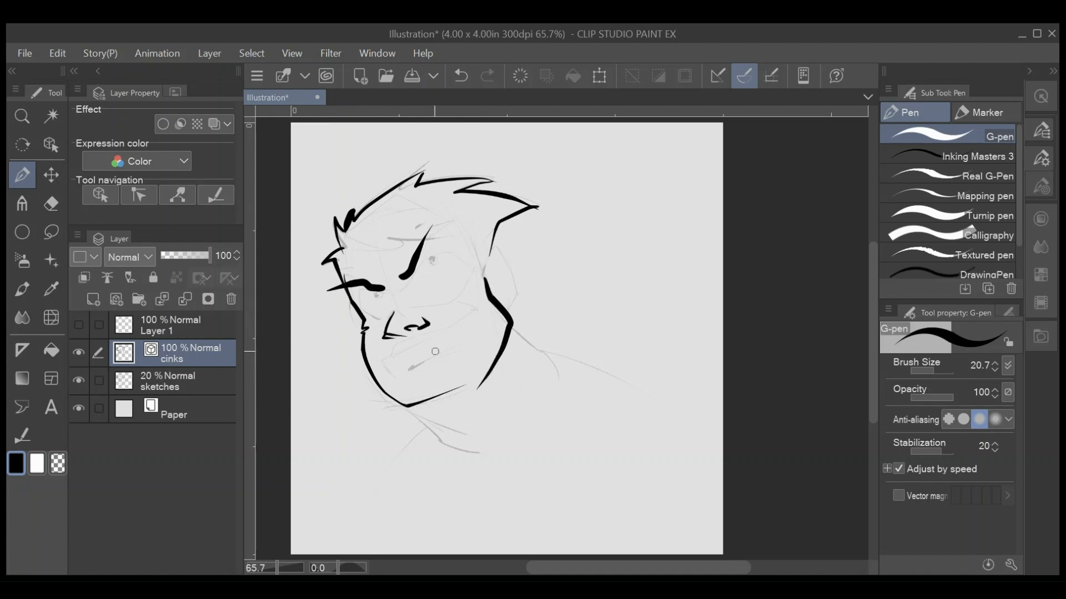
Use Pinch vector line to pull the right jaw line until it meets the chin line and curves smoothly.
{"action": "left_click", "coordinate": [25, 438]}
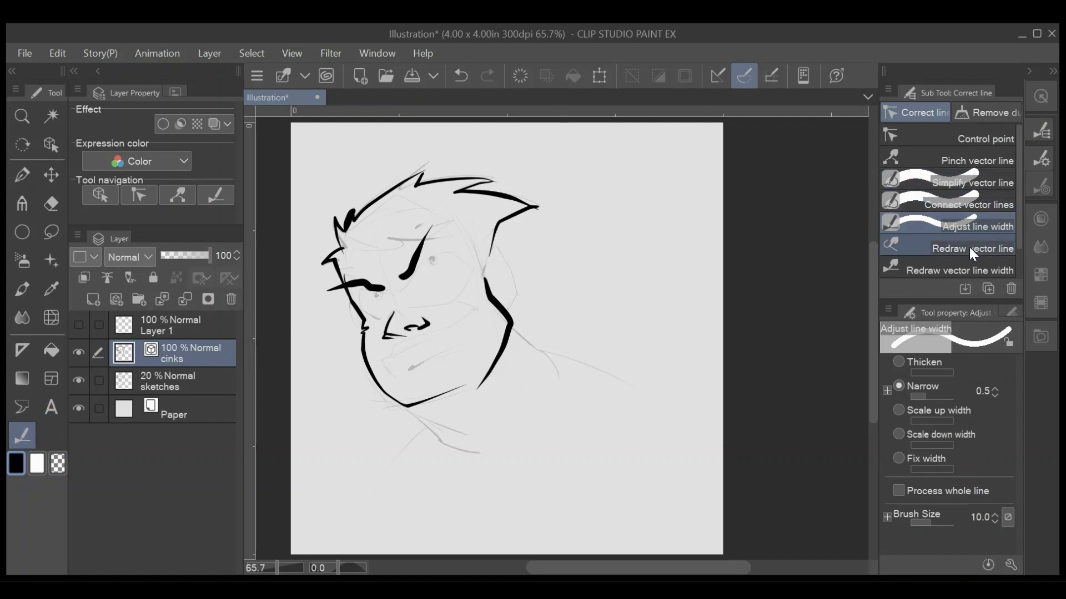
{"action": "left_click", "coordinate": [967, 157]}
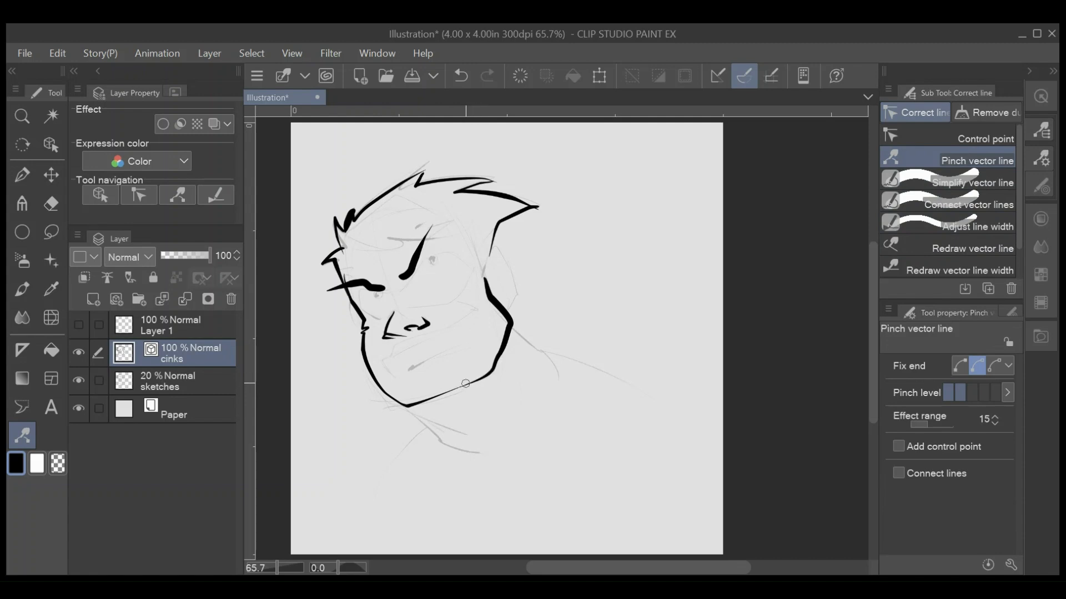
{"action": "left_click_drag", "start_coordinate": [494, 371], "coordinate": [491, 372]}
Select the right jaw line as a vector object and reduce its brush size to make it thinner.
{"action": "left_click", "coordinate": [50, 146]}
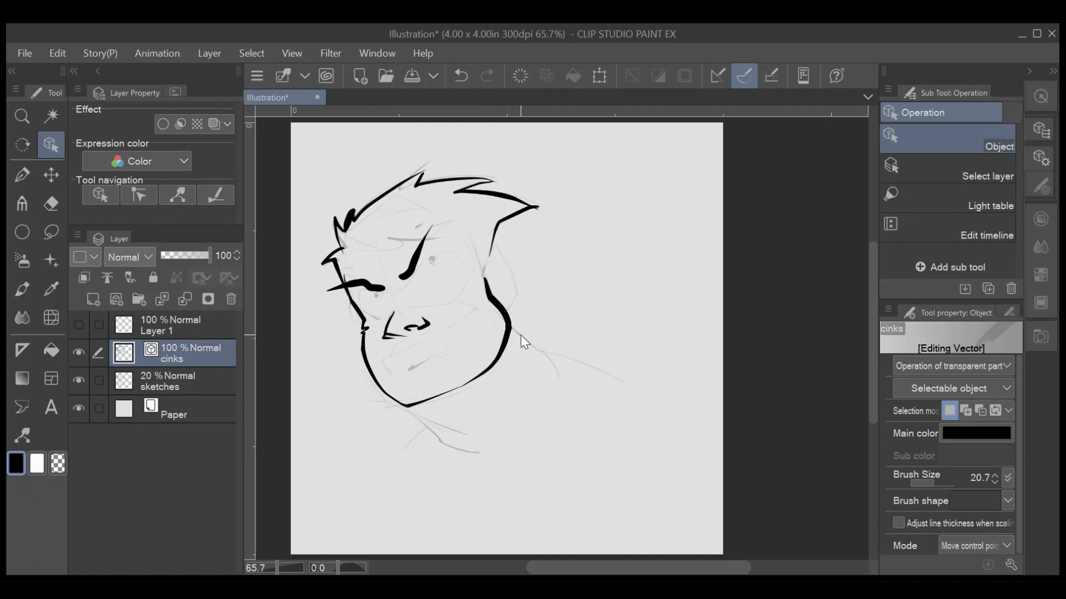
{"action": "left_click", "coordinate": [506, 314]}
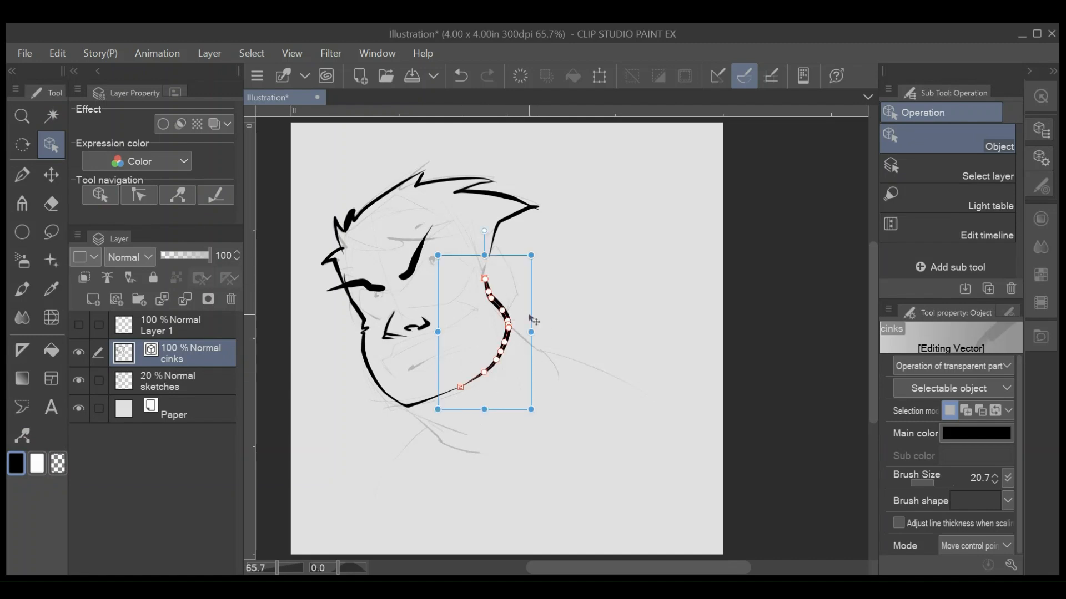
{"action": "left_click", "coordinate": [993, 482]}
{"action": "left_click", "coordinate": [993, 482]}
{"action": "left_click", "coordinate": [993, 483]}
{"action": "left_click", "coordinate": [993, 482]}
{"action": "left_click", "coordinate": [993, 483]}
{"action": "left_click", "coordinate": [993, 482]}
{"action": "double_click", "coordinate": [993, 482]}
{"action": "left_click", "coordinate": [993, 483]}
{"action": "left_click", "coordinate": [994, 482]}
{"action": "left_click", "coordinate": [615, 325]}
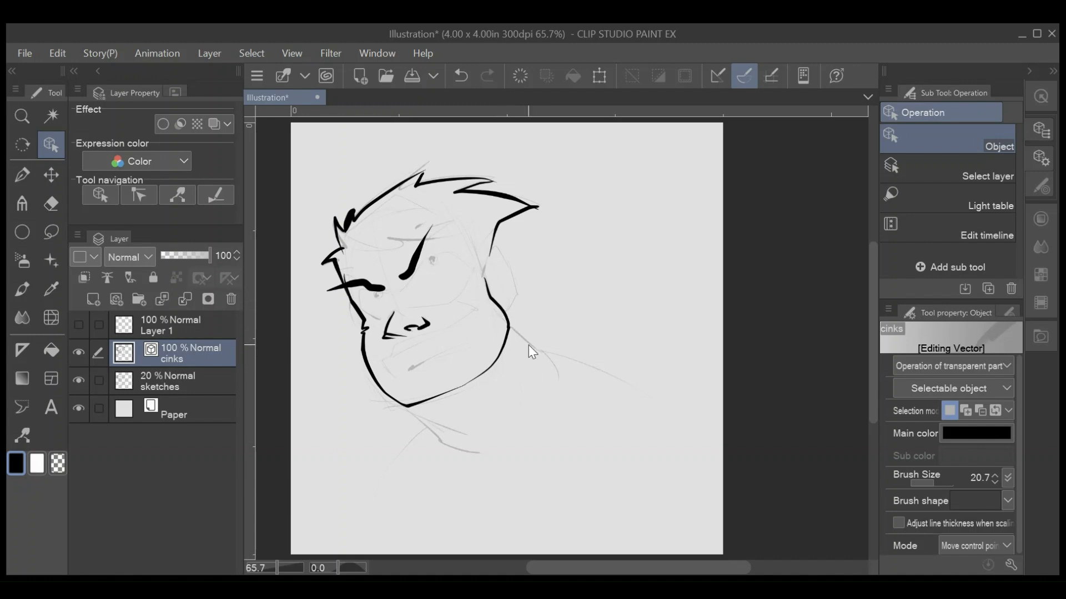
Thicken the middle of the right jaw line with Adjust line width, using the Thicken option at 1.0.
{"action": "left_click", "coordinate": [28, 432]}
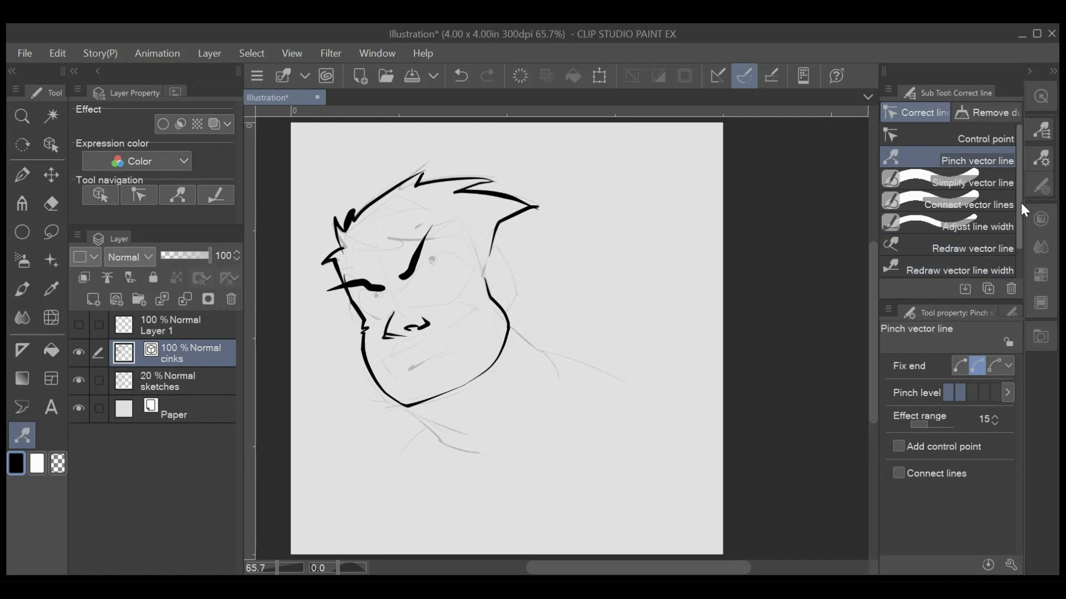
{"action": "left_click", "coordinate": [982, 227]}
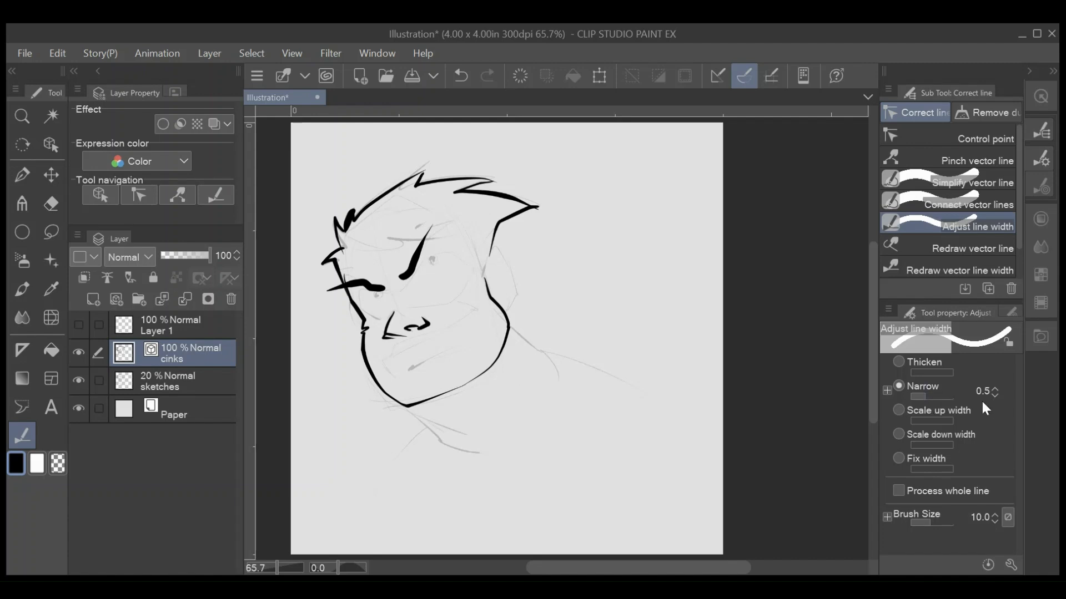
{"action": "left_click", "coordinate": [897, 360]}
{"action": "mouse_move", "coordinate": [505, 313]}
{"action": "left_mouse_down"}
{"action": "mouse_move", "coordinate": [515, 316]}
{"action": "mouse_move", "coordinate": [491, 339]}
{"action": "left_mouse_up"}
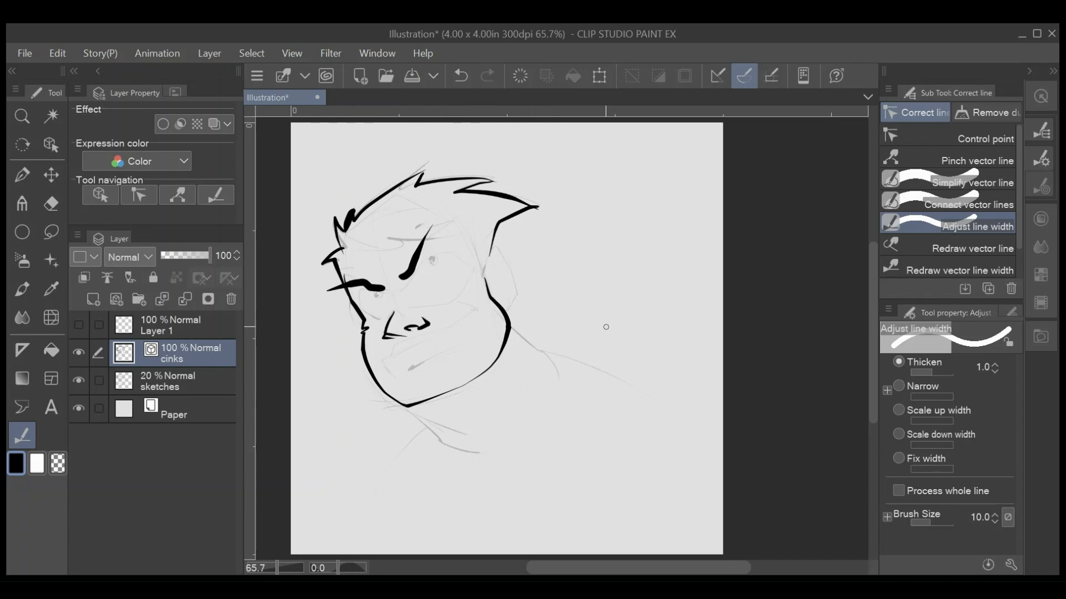
Draw the neck and under-chin lines below the head with the Curve tool at brush size 5.0.
{"action": "left_click", "coordinate": [21, 232]}
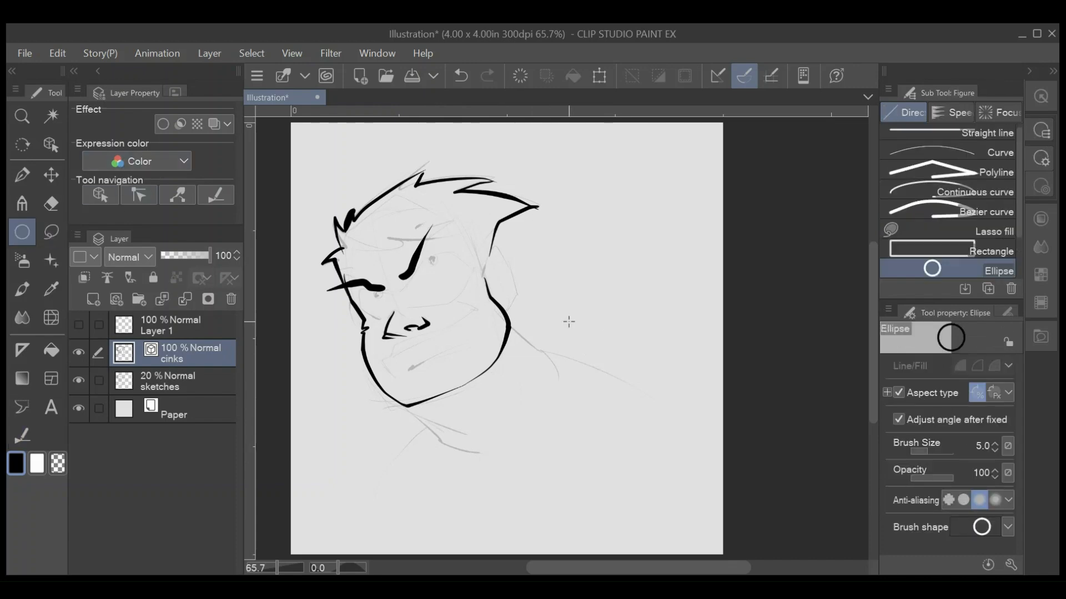
{"action": "left_click", "coordinate": [982, 146]}
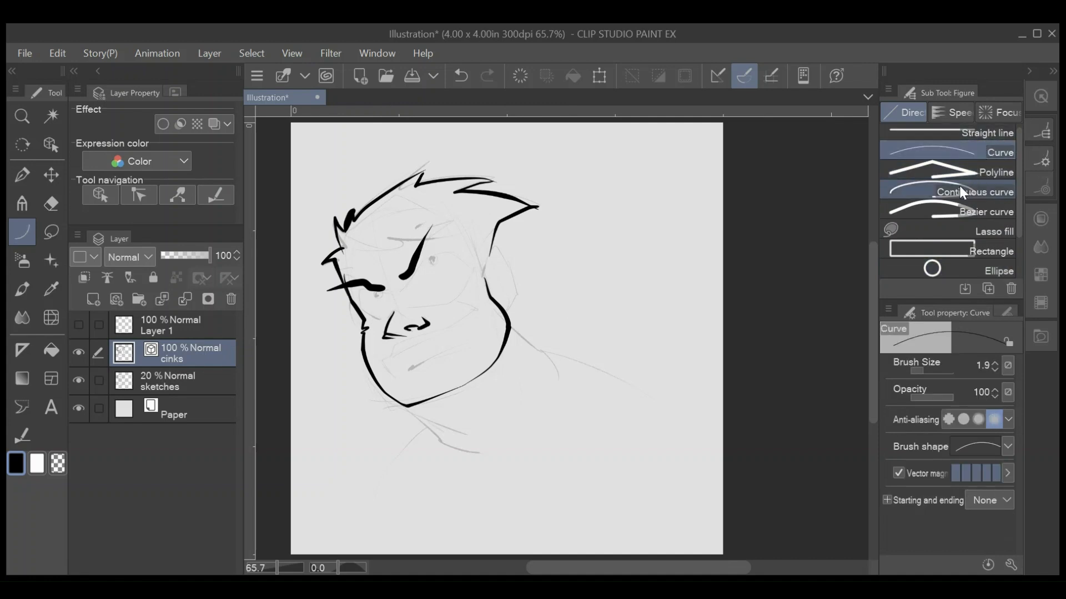
{"action": "left_click", "coordinate": [995, 361]}
{"action": "left_click", "coordinate": [995, 360]}
{"action": "left_click", "coordinate": [996, 361]}
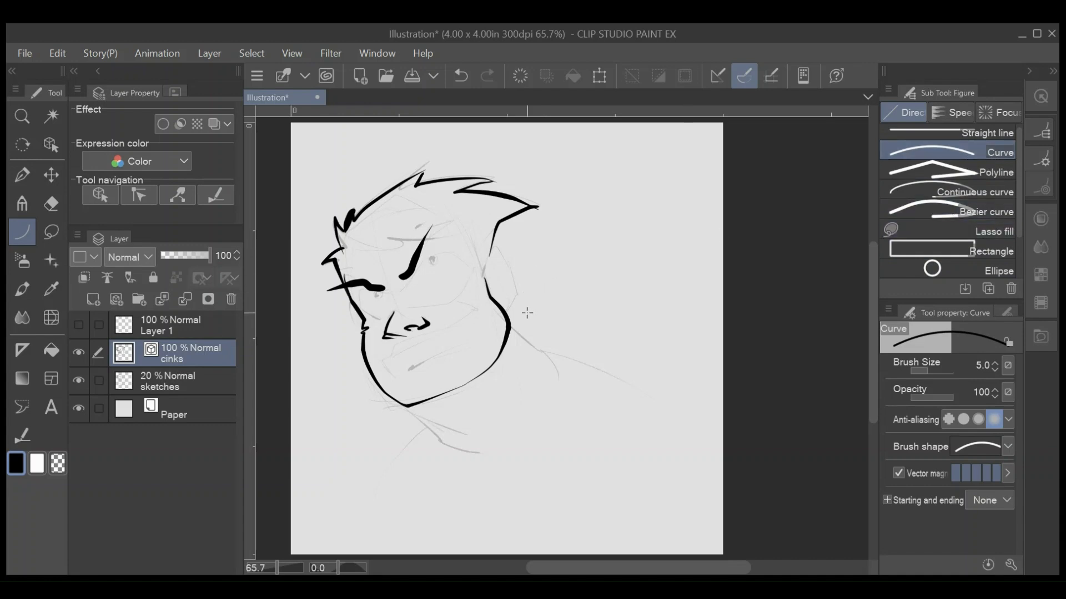
{"action": "left_click_drag", "start_coordinate": [508, 323], "coordinate": [561, 368]}
{"action": "left_click_drag", "start_coordinate": [410, 406], "coordinate": [515, 424]}
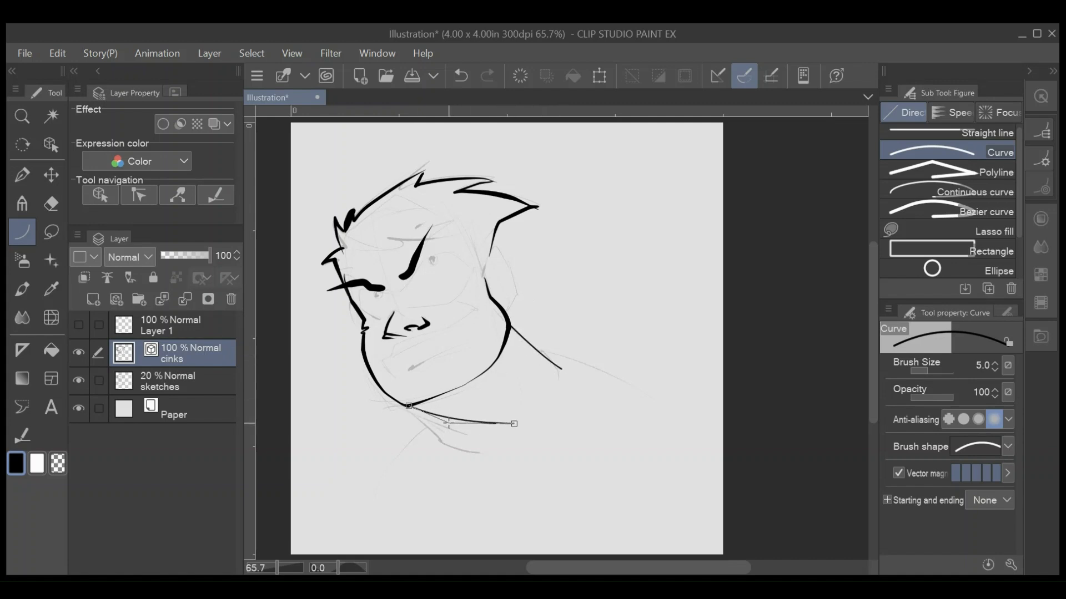
{"action": "left_click_drag", "start_coordinate": [402, 406], "coordinate": [448, 462]}
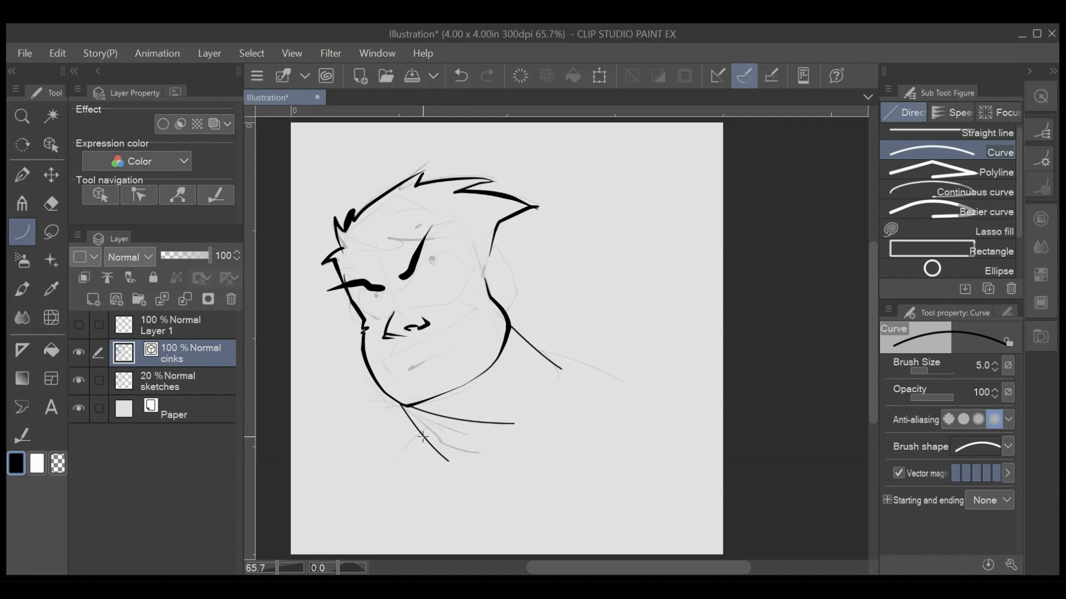
{"action": "left_click_drag", "start_coordinate": [521, 388], "coordinate": [526, 420]}
Draw the right shoulder, left neck slope, V-shaped collar and both sleeve seams with the Curve tool.
{"action": "left_click_drag", "start_coordinate": [526, 340], "coordinate": [689, 409]}
{"action": "left_click", "coordinate": [622, 363]}
{"action": "mouse_move", "coordinate": [402, 408]}
{"action": "left_mouse_down"}
{"action": "mouse_move", "coordinate": [366, 459]}
{"action": "mouse_move", "coordinate": [526, 514]}
{"action": "mouse_move", "coordinate": [561, 486]}
{"action": "mouse_move", "coordinate": [596, 369]}
{"action": "left_mouse_up"}
{"action": "left_click", "coordinate": [383, 433]}
{"action": "left_click", "coordinate": [441, 487]}
{"action": "left_click", "coordinate": [603, 417]}
{"action": "mouse_move", "coordinate": [614, 414]}
{"action": "left_mouse_down"}
{"action": "mouse_move", "coordinate": [357, 459]}
{"action": "mouse_move", "coordinate": [385, 464]}
{"action": "left_mouse_up"}
{"action": "key", "text": "ctrl+z"}
{"action": "mouse_move", "coordinate": [615, 369]}
{"action": "left_mouse_down"}
{"action": "mouse_move", "coordinate": [614, 462]}
{"action": "mouse_move", "coordinate": [650, 527]}
{"action": "left_mouse_up"}
{"action": "left_click", "coordinate": [603, 445]}
{"action": "left_click_drag", "start_coordinate": [373, 461], "coordinate": [408, 538]}
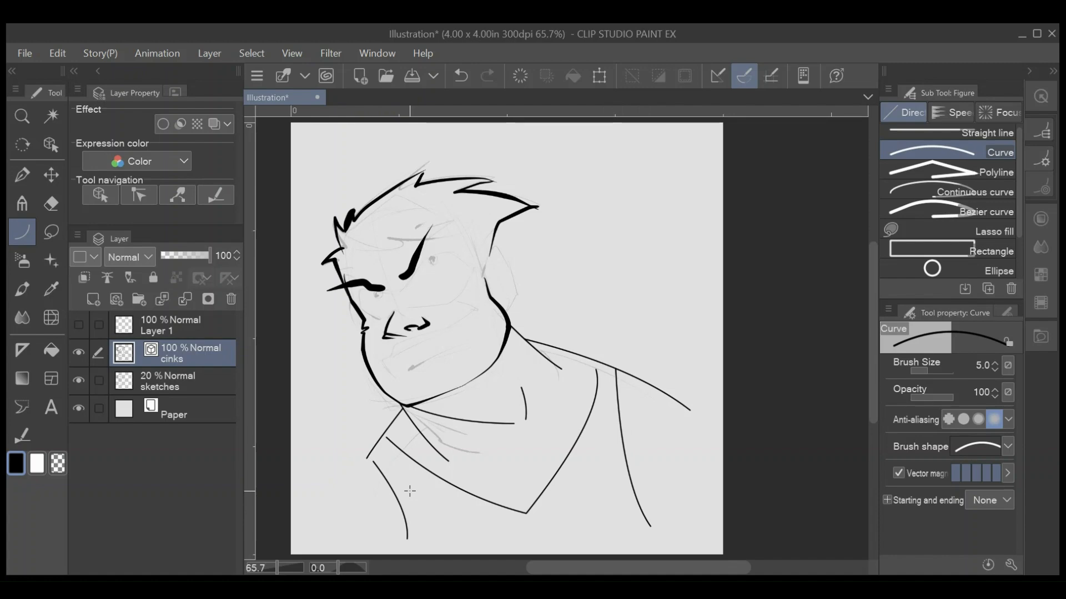
Thicken the neck, right shoulder and collar lines with Adjust line width, using the Thicken option at 1.0.
{"action": "left_click", "coordinate": [22, 436]}
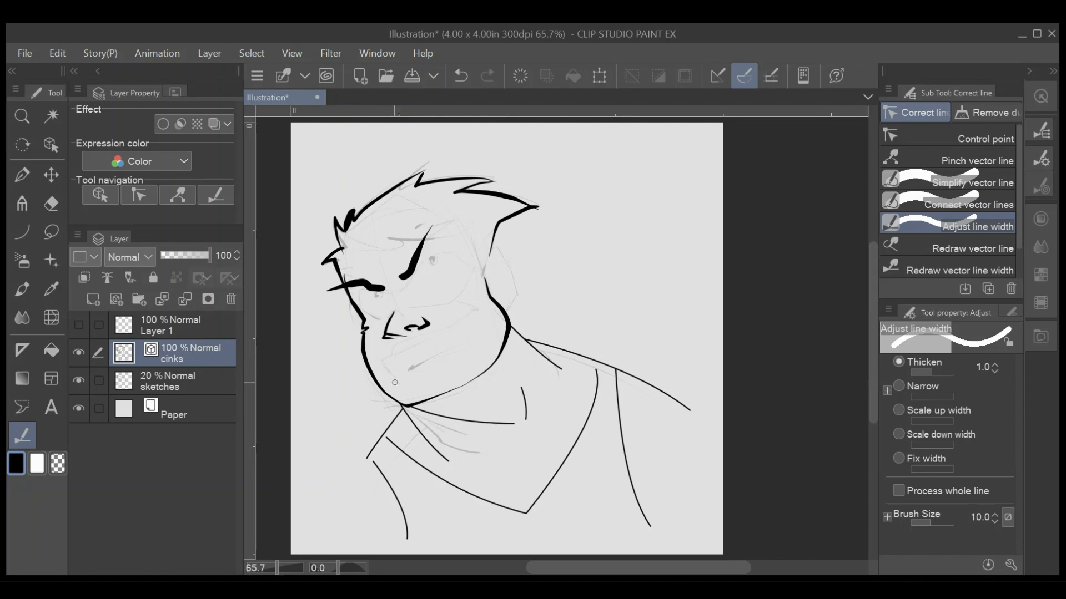
{"action": "mouse_move", "coordinate": [448, 415]}
{"action": "left_mouse_down"}
{"action": "mouse_move", "coordinate": [478, 422]}
{"action": "mouse_move", "coordinate": [409, 414]}
{"action": "mouse_move", "coordinate": [441, 452]}
{"action": "mouse_move", "coordinate": [442, 415]}
{"action": "mouse_move", "coordinate": [478, 421]}
{"action": "mouse_move", "coordinate": [464, 419]}
{"action": "left_mouse_up"}
{"action": "mouse_move", "coordinate": [523, 390]}
{"action": "left_mouse_down"}
{"action": "mouse_move", "coordinate": [526, 413]}
{"action": "mouse_move", "coordinate": [528, 397]}
{"action": "left_mouse_up"}
{"action": "left_click_drag", "start_coordinate": [550, 353], "coordinate": [625, 371]}
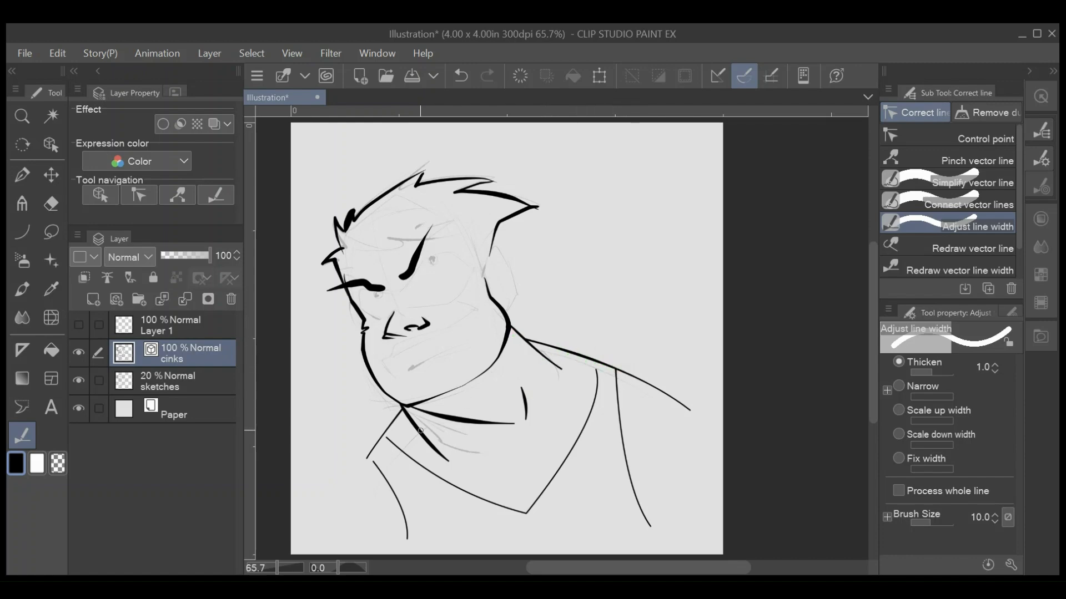
{"action": "mouse_move", "coordinate": [389, 422]}
{"action": "left_mouse_down"}
{"action": "mouse_move", "coordinate": [467, 485]}
{"action": "mouse_move", "coordinate": [458, 489]}
{"action": "mouse_move", "coordinate": [468, 481]}
{"action": "mouse_move", "coordinate": [502, 502]}
{"action": "left_mouse_up"}
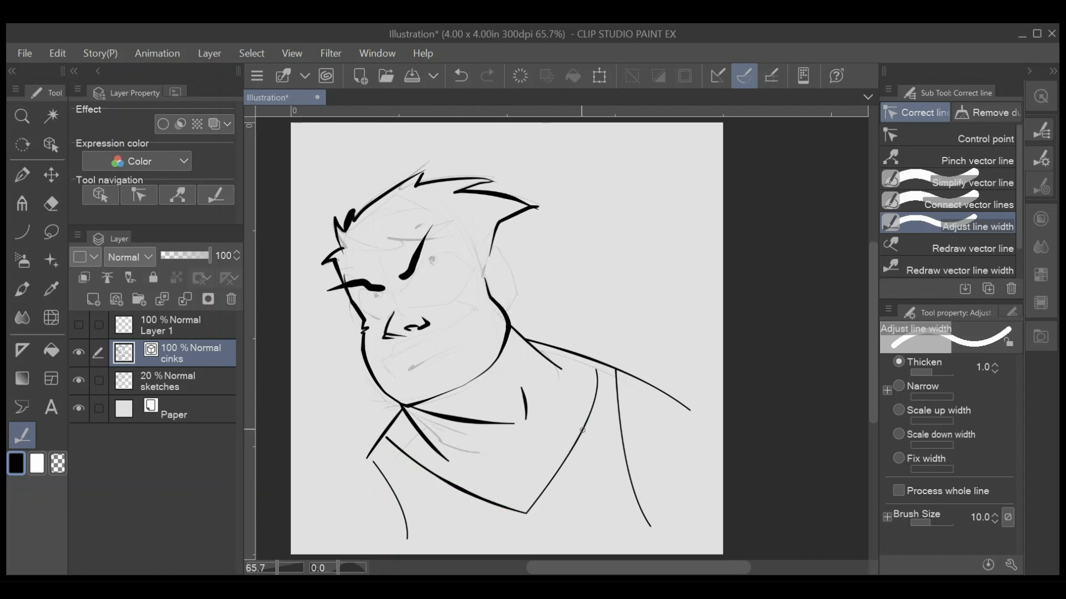
{"action": "left_click_drag", "start_coordinate": [589, 422], "coordinate": [556, 469]}
Thin the upper-left end of the collar and the top of the right sleeve seam using the Narrow option at 0.5.
{"action": "left_click", "coordinate": [899, 387]}
{"action": "mouse_move", "coordinate": [388, 437]}
{"action": "left_mouse_down"}
{"action": "mouse_move", "coordinate": [365, 457]}
{"action": "mouse_move", "coordinate": [380, 439]}
{"action": "left_mouse_up"}
{"action": "left_click_drag", "start_coordinate": [615, 378], "coordinate": [617, 406]}
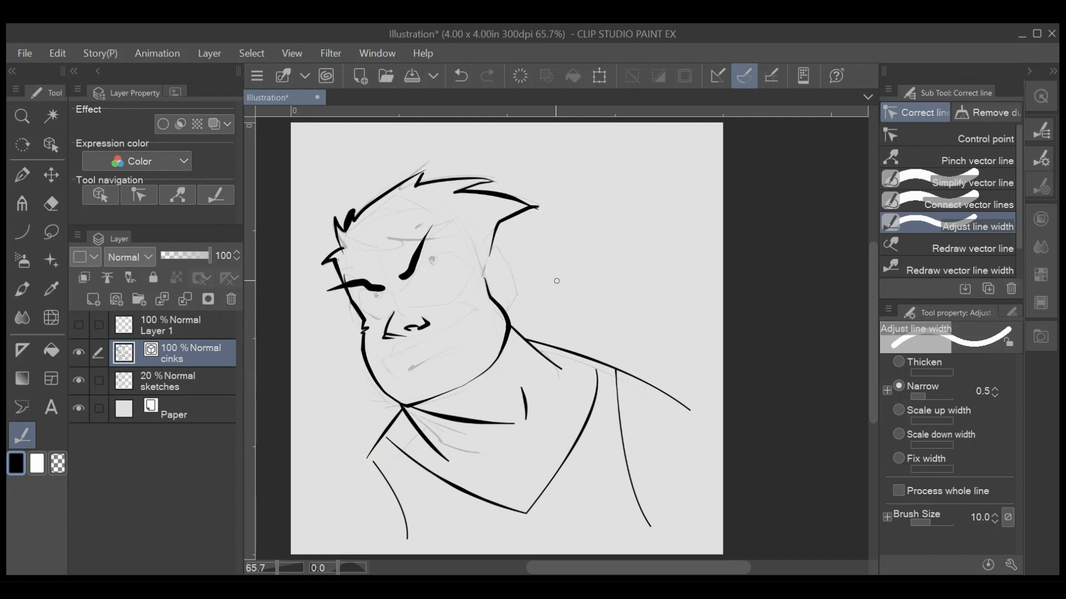
Sketch a light-direction arrow with rays towards the head in the canvas's upper right, using the newpencil at size 8.0.
{"action": "left_click", "coordinate": [23, 202]}
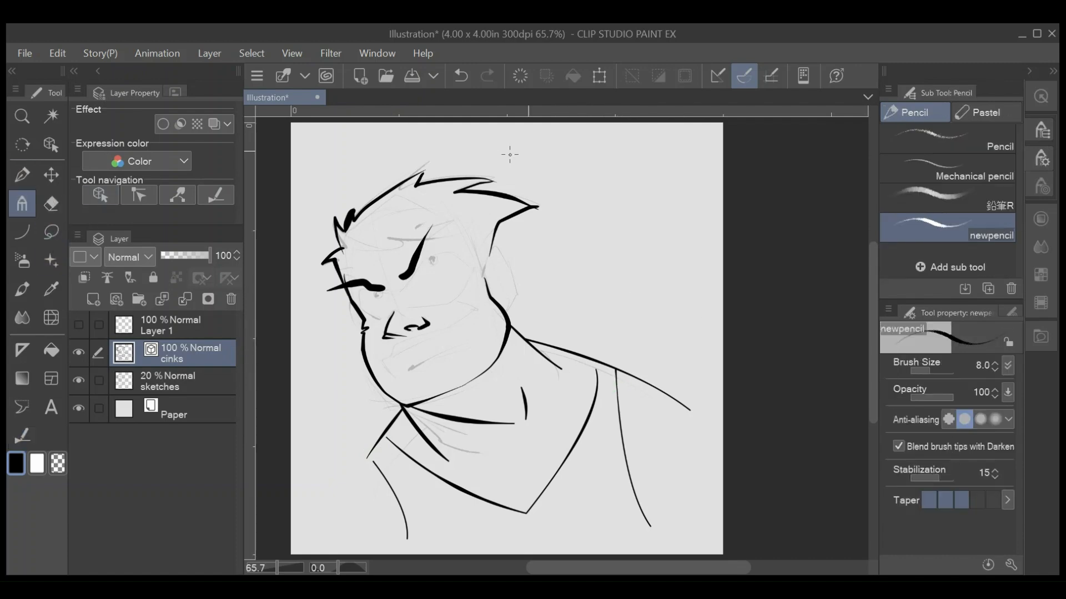
{"action": "mouse_move", "coordinate": [610, 162]}
{"action": "left_mouse_down"}
{"action": "mouse_move", "coordinate": [661, 180]}
{"action": "mouse_move", "coordinate": [630, 198]}
{"action": "mouse_move", "coordinate": [590, 178]}
{"action": "mouse_move", "coordinate": [534, 203]}
{"action": "left_mouse_up"}
{"action": "mouse_move", "coordinate": [628, 203]}
{"action": "left_mouse_down"}
{"action": "mouse_move", "coordinate": [543, 274]}
{"action": "mouse_move", "coordinate": [576, 286]}
{"action": "left_mouse_up"}
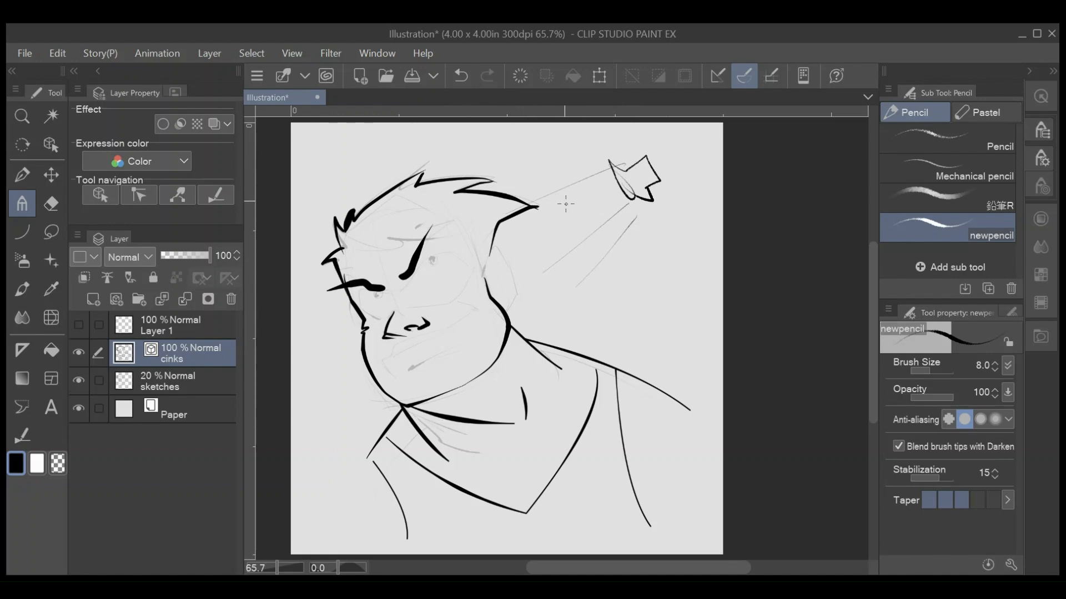
Thin the hair, jaw and neck lines on the light-facing side with Adjust line width, using Narrow at 0.5.
{"action": "left_click", "coordinate": [22, 437]}
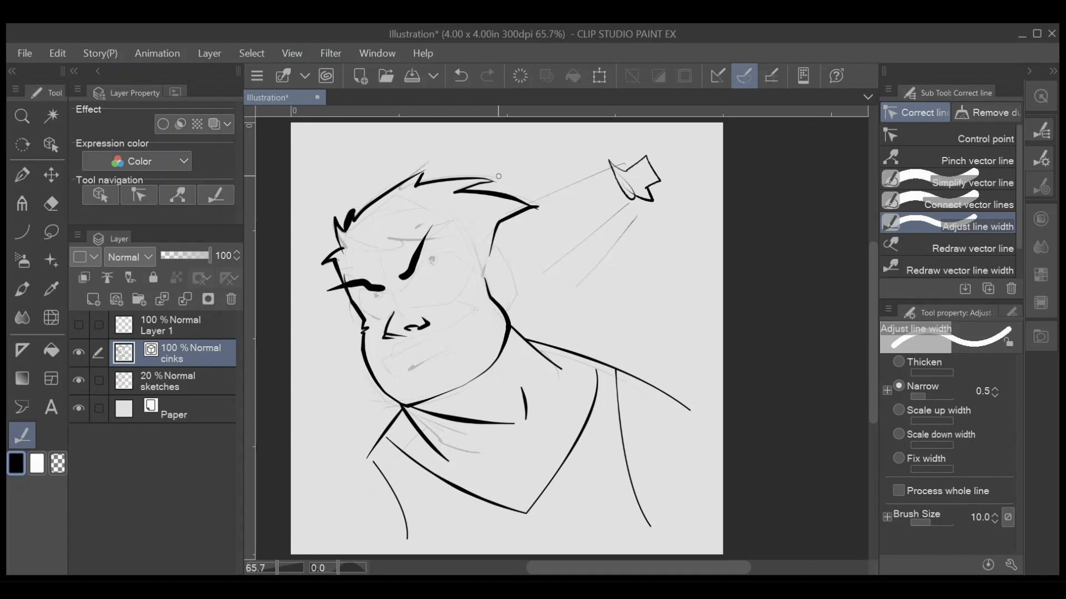
{"action": "mouse_move", "coordinate": [509, 196]}
{"action": "left_mouse_down"}
{"action": "mouse_move", "coordinate": [535, 208]}
{"action": "mouse_move", "coordinate": [515, 200]}
{"action": "mouse_move", "coordinate": [527, 206]}
{"action": "mouse_move", "coordinate": [504, 219]}
{"action": "mouse_move", "coordinate": [533, 206]}
{"action": "mouse_move", "coordinate": [518, 211]}
{"action": "mouse_move", "coordinate": [509, 189]}
{"action": "mouse_move", "coordinate": [527, 193]}
{"action": "mouse_move", "coordinate": [485, 249]}
{"action": "left_mouse_up"}
{"action": "mouse_move", "coordinate": [489, 291]}
{"action": "left_mouse_down"}
{"action": "mouse_move", "coordinate": [518, 308]}
{"action": "mouse_move", "coordinate": [513, 318]}
{"action": "mouse_move", "coordinate": [545, 343]}
{"action": "mouse_move", "coordinate": [577, 351]}
{"action": "left_mouse_up"}
{"action": "mouse_move", "coordinate": [483, 194]}
{"action": "left_mouse_down"}
{"action": "mouse_move", "coordinate": [460, 183]}
{"action": "mouse_move", "coordinate": [491, 181]}
{"action": "left_mouse_up"}
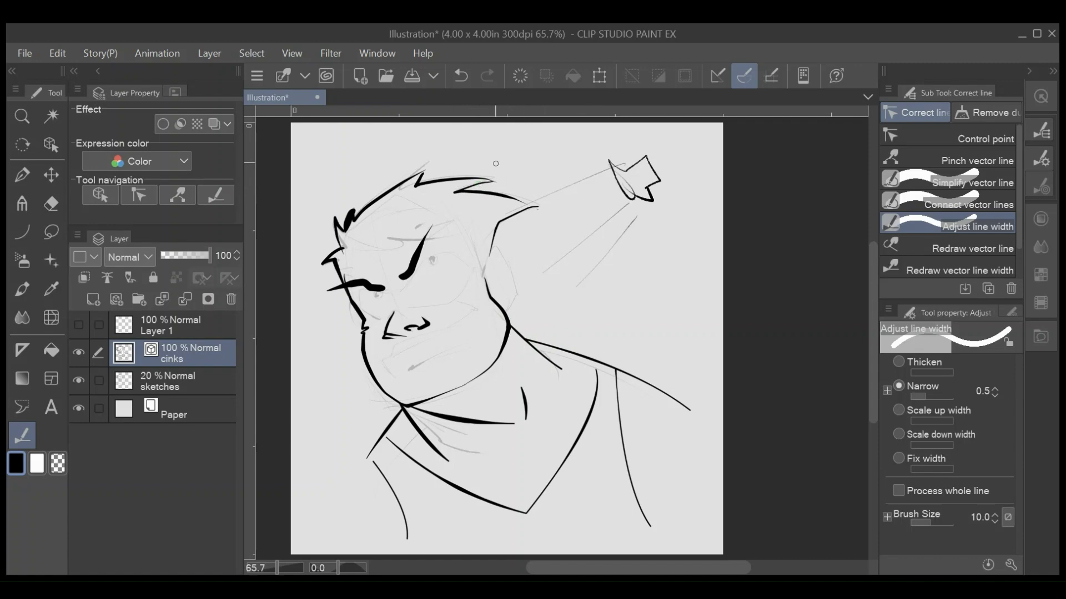
Select the top and right hair, right jaw, shoulder and neck lines as vector objects and set their brush size to 4.0.
{"action": "left_click", "coordinate": [51, 145]}
{"action": "left_click", "coordinate": [451, 180]}
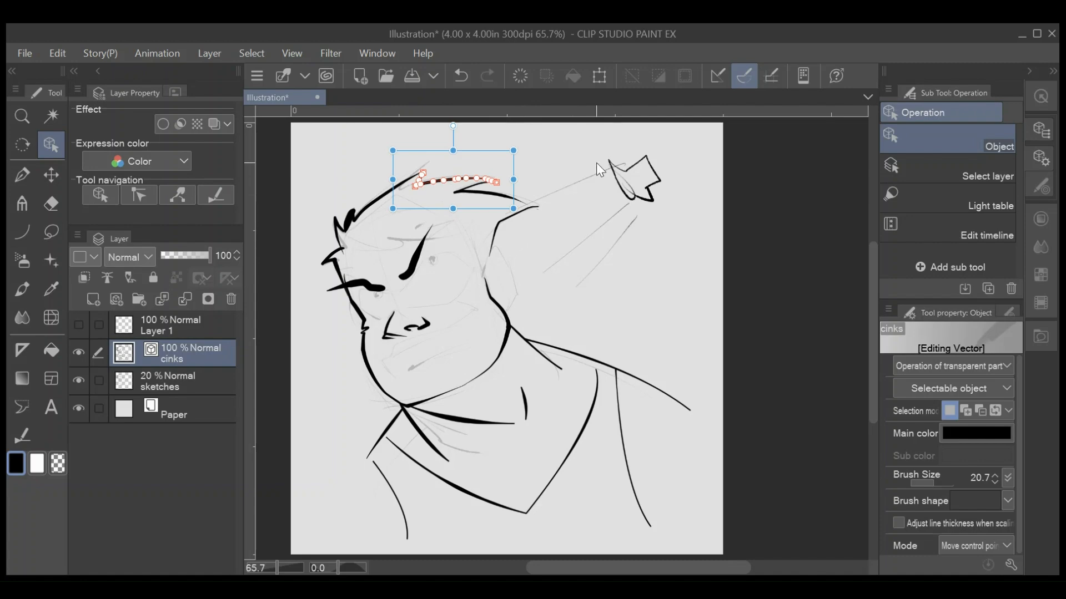
{"action": "left_click", "coordinate": [475, 194], "text": "shift"}
{"action": "left_click", "coordinate": [500, 225], "text": "shift"}
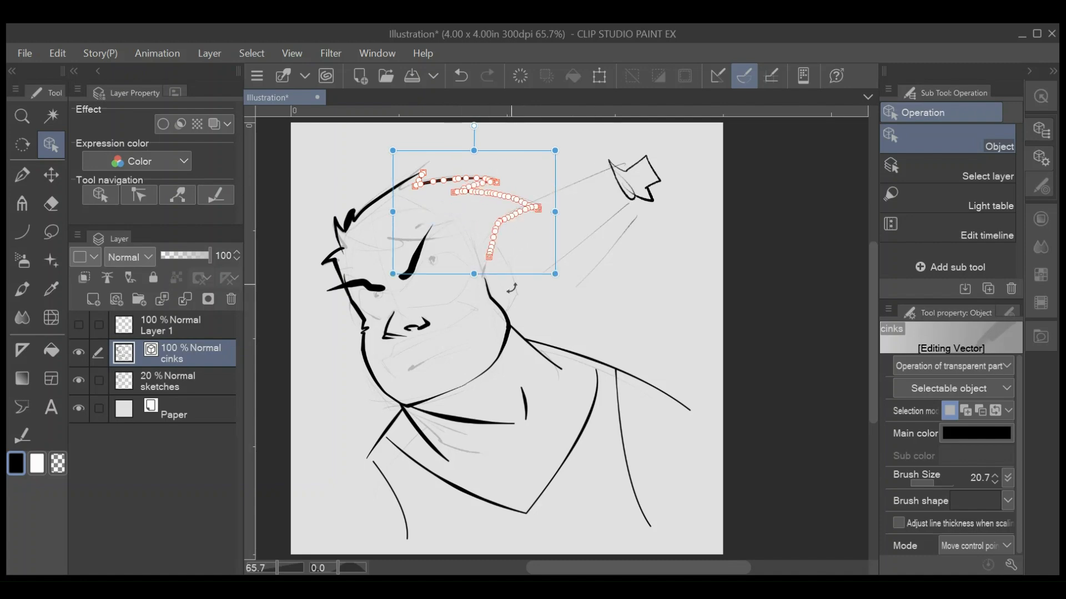
{"action": "left_click", "coordinate": [506, 319], "text": "shift"}
{"action": "left_click", "coordinate": [546, 346], "text": "shift"}
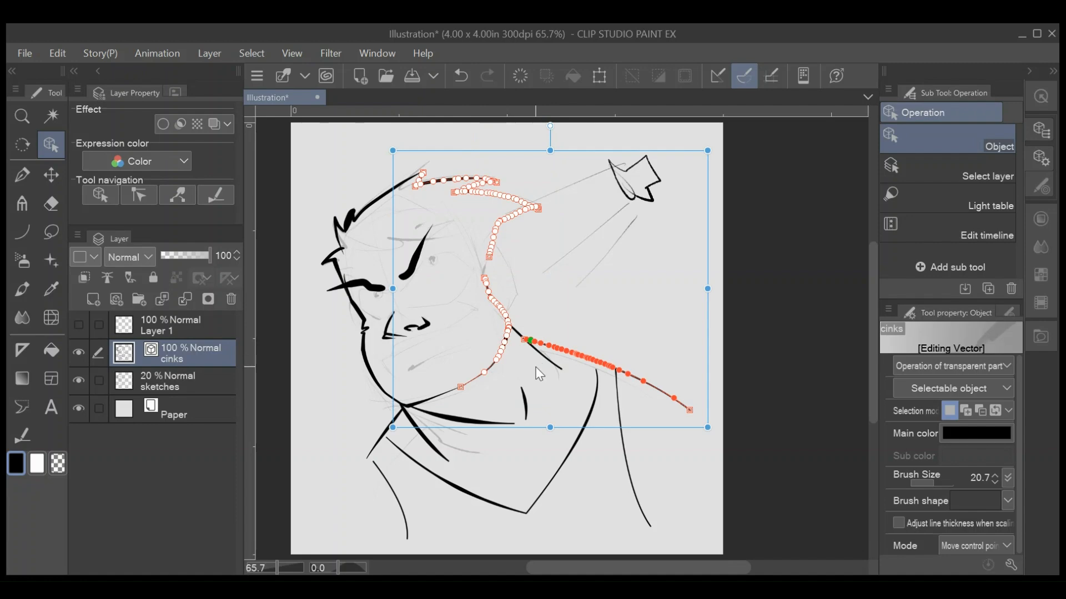
{"action": "left_click", "coordinate": [555, 367], "text": "shift"}
{"action": "left_click_drag", "start_coordinate": [991, 481], "coordinate": [991, 480]}
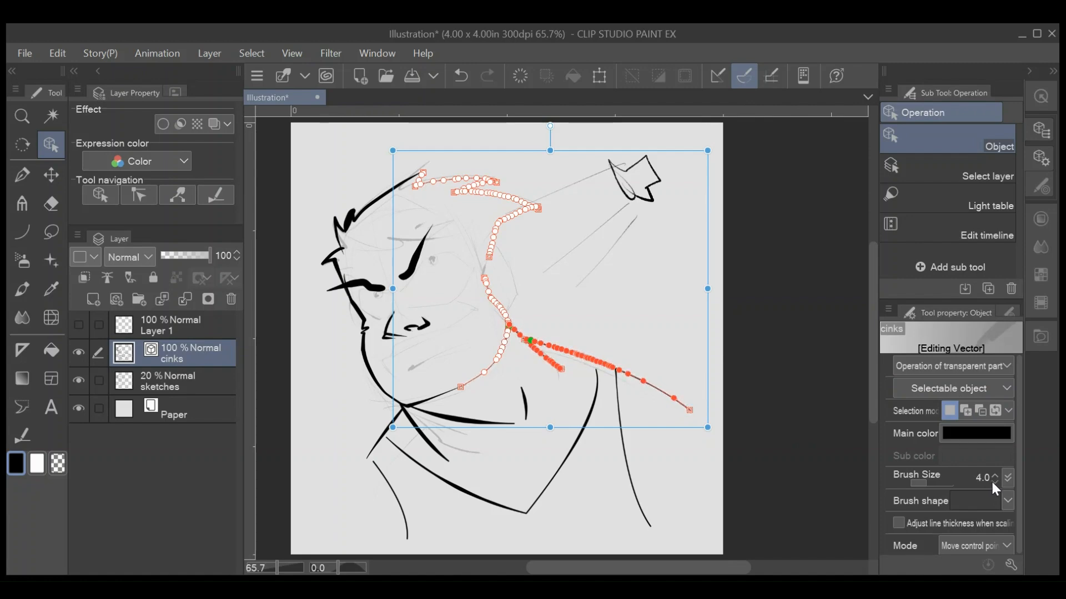
{"action": "left_click", "coordinate": [684, 443]}
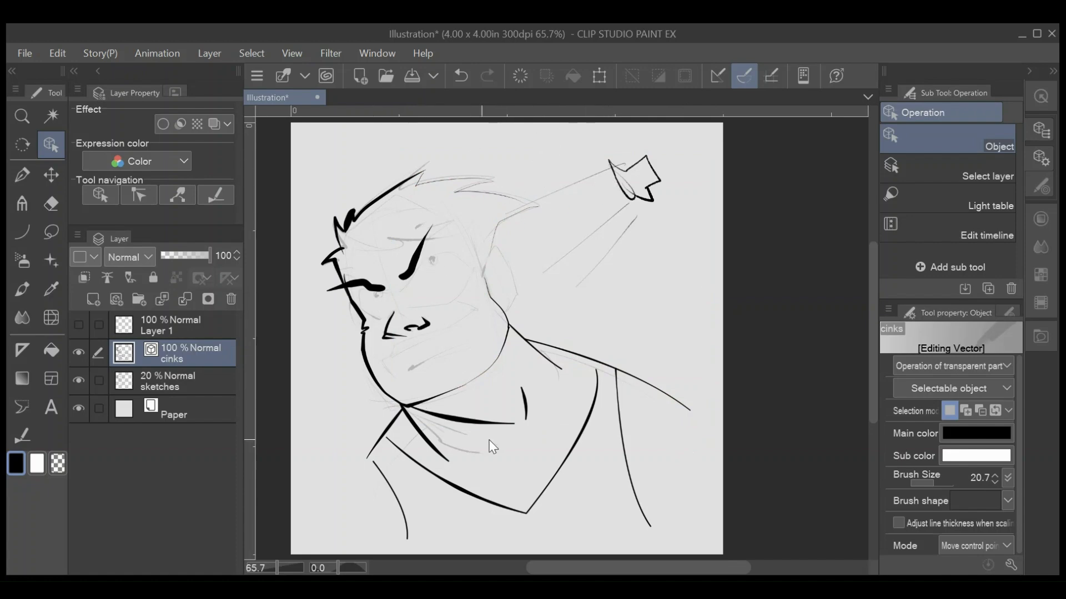
Thicken the left face outline and parts of the right hair and jaw lines with Adjust line width, using Thicken at 1.0.
{"action": "left_click", "coordinate": [24, 432]}
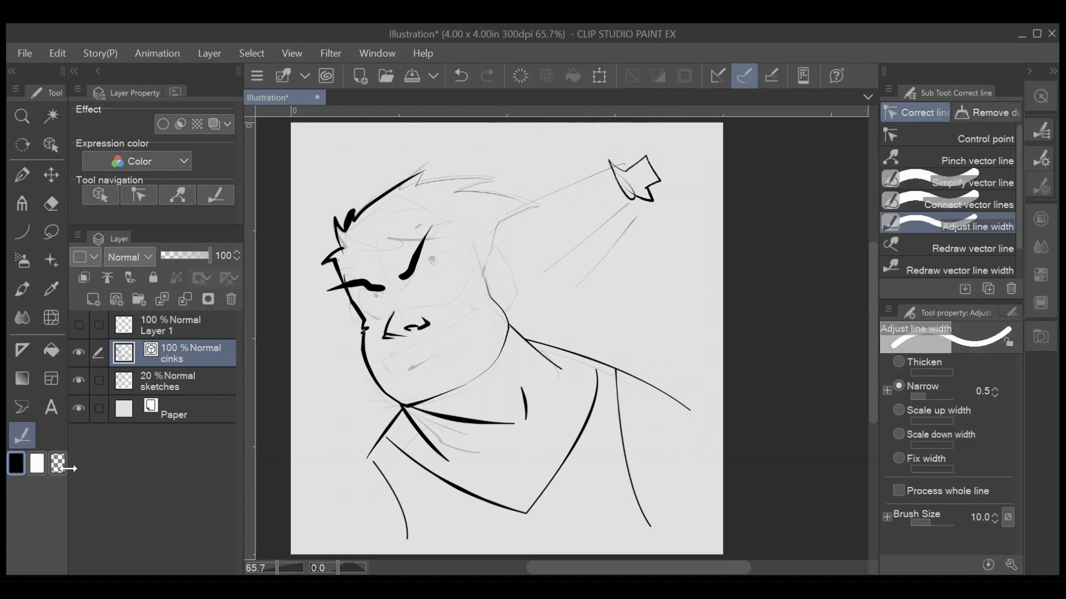
{"action": "left_click", "coordinate": [898, 362]}
{"action": "mouse_move", "coordinate": [353, 302]}
{"action": "left_mouse_down"}
{"action": "mouse_move", "coordinate": [360, 367]}
{"action": "mouse_move", "coordinate": [409, 411]}
{"action": "mouse_move", "coordinate": [363, 337]}
{"action": "mouse_move", "coordinate": [355, 203]}
{"action": "left_mouse_up"}
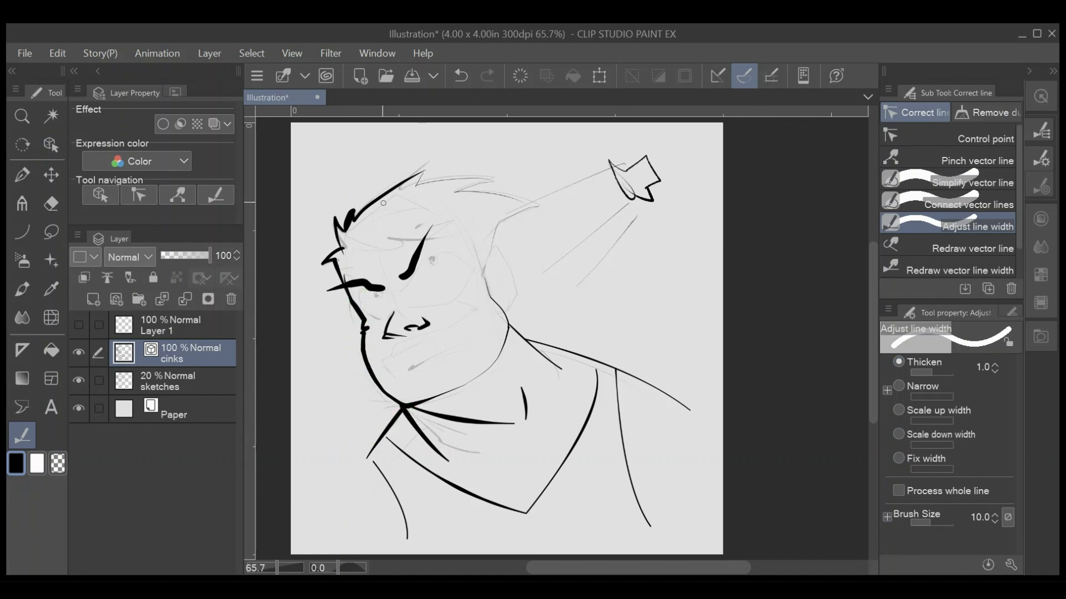
{"action": "mouse_move", "coordinate": [418, 186]}
{"action": "left_mouse_down"}
{"action": "mouse_move", "coordinate": [466, 177]}
{"action": "mouse_move", "coordinate": [437, 185]}
{"action": "mouse_move", "coordinate": [451, 192]}
{"action": "mouse_move", "coordinate": [473, 275]}
{"action": "left_mouse_up"}
{"action": "mouse_move", "coordinate": [495, 228]}
{"action": "left_mouse_down"}
{"action": "mouse_move", "coordinate": [492, 317]}
{"action": "mouse_move", "coordinate": [521, 336]}
{"action": "left_mouse_up"}
{"action": "mouse_move", "coordinate": [474, 278]}
{"action": "left_mouse_down"}
{"action": "mouse_move", "coordinate": [513, 214]}
{"action": "mouse_move", "coordinate": [500, 308]}
{"action": "left_mouse_up"}
{"action": "mouse_move", "coordinate": [519, 208]}
{"action": "left_mouse_down"}
{"action": "mouse_move", "coordinate": [484, 300]}
{"action": "mouse_move", "coordinate": [493, 316]}
{"action": "left_mouse_up"}
Thin the nostril line using the Narrow option of Adjust line width at 0.5.
{"action": "left_click", "coordinate": [899, 386]}
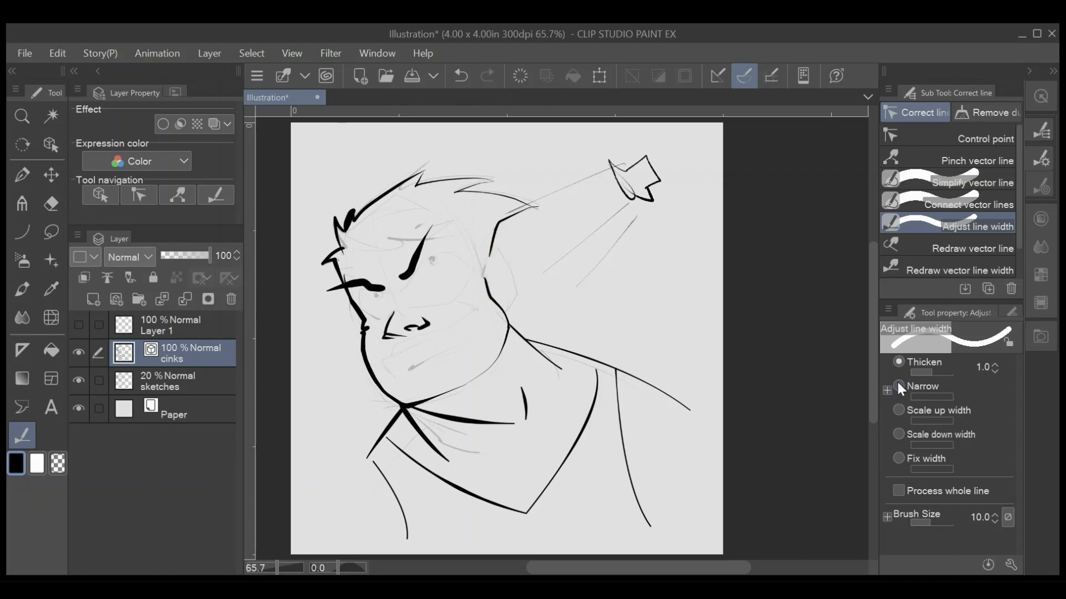
{"action": "mouse_move", "coordinate": [420, 317]}
{"action": "left_mouse_down"}
{"action": "mouse_move", "coordinate": [405, 327]}
{"action": "mouse_move", "coordinate": [392, 318]}
{"action": "mouse_move", "coordinate": [425, 322]}
{"action": "left_mouse_up"}
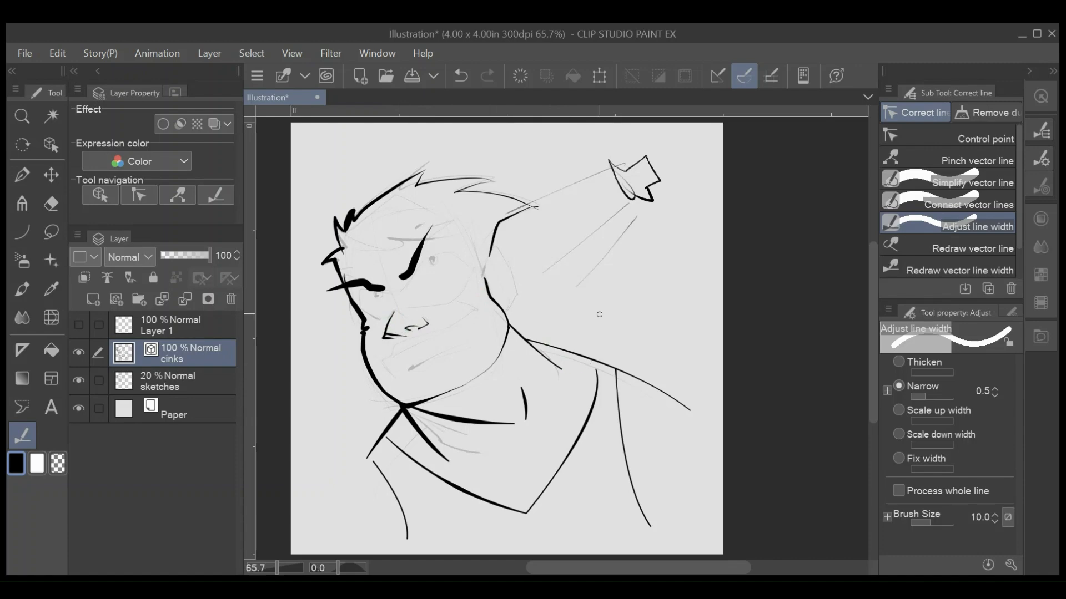
Ink the eyes, mask, front hairline, ear, mouth and neck muscle with the G-pen at brush size 20.7.
{"action": "left_click", "coordinate": [22, 176]}
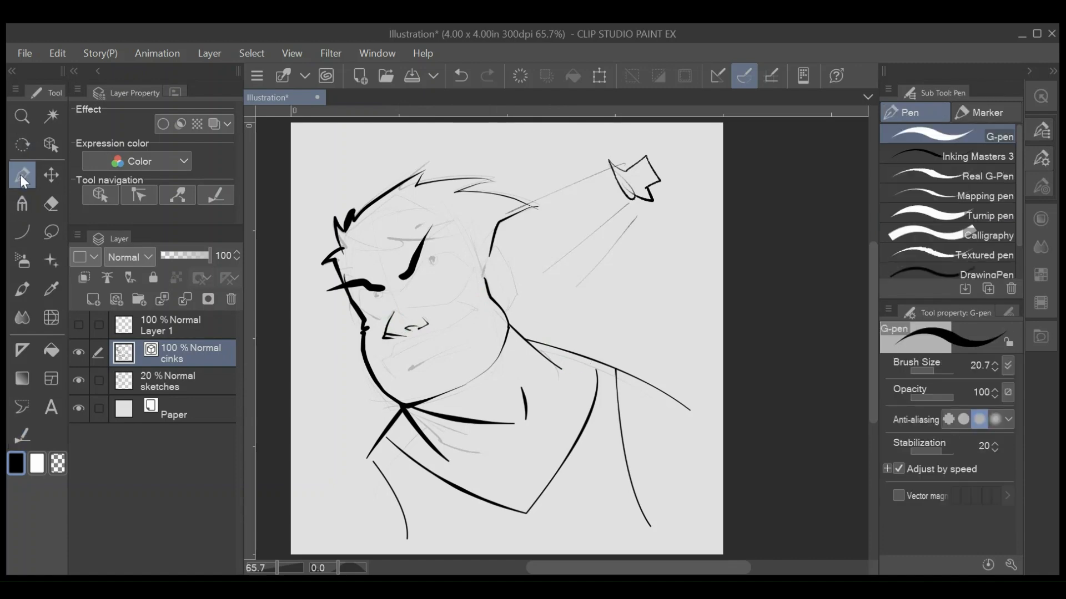
{"action": "mouse_move", "coordinate": [395, 295]}
{"action": "left_mouse_down"}
{"action": "mouse_move", "coordinate": [441, 255]}
{"action": "mouse_move", "coordinate": [472, 249]}
{"action": "mouse_move", "coordinate": [470, 274]}
{"action": "mouse_move", "coordinate": [426, 303]}
{"action": "mouse_move", "coordinate": [362, 293]}
{"action": "mouse_move", "coordinate": [365, 306]}
{"action": "mouse_move", "coordinate": [390, 311]}
{"action": "left_mouse_up"}
{"action": "left_click_drag", "start_coordinate": [431, 260], "coordinate": [439, 259]}
{"action": "mouse_move", "coordinate": [371, 292]}
{"action": "left_mouse_down"}
{"action": "mouse_move", "coordinate": [381, 298]}
{"action": "mouse_move", "coordinate": [350, 254]}
{"action": "left_mouse_up"}
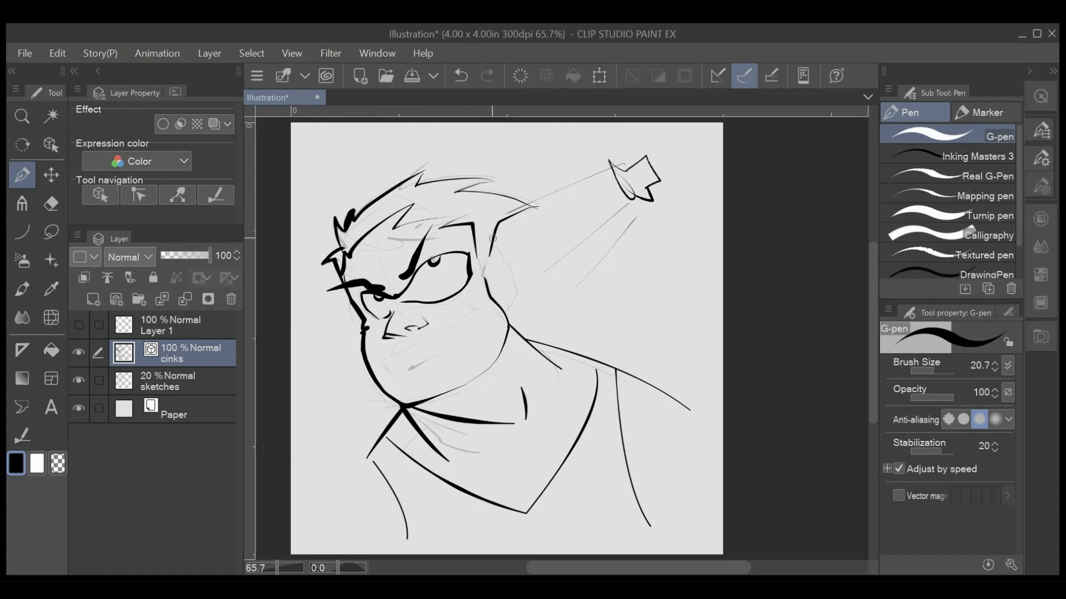
{"action": "left_click_drag", "start_coordinate": [499, 258], "coordinate": [503, 292]}
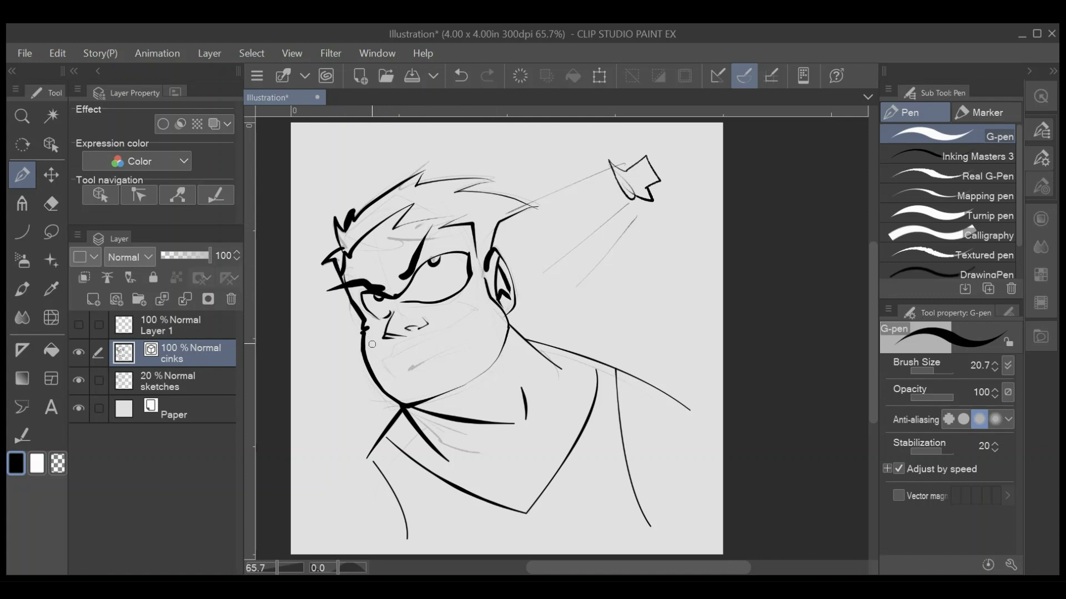
{"action": "left_click_drag", "start_coordinate": [396, 354], "coordinate": [472, 307]}
{"action": "mouse_move", "coordinate": [400, 352]}
{"action": "left_mouse_down"}
{"action": "mouse_move", "coordinate": [439, 339]}
{"action": "mouse_move", "coordinate": [474, 351]}
{"action": "left_mouse_up"}
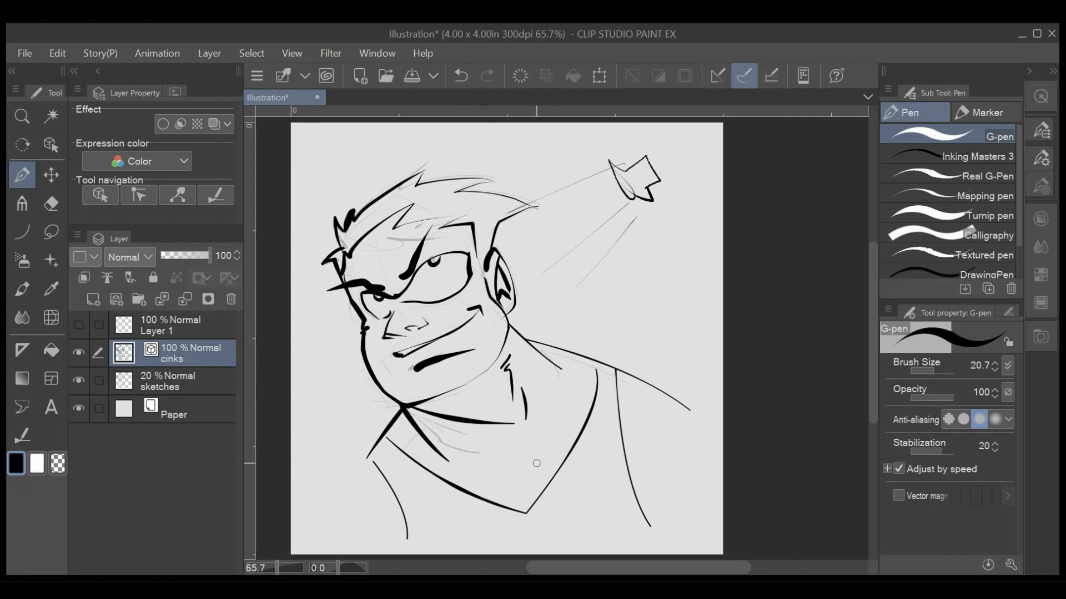
Ink an undershirt neckline, small curved marks on the chest and the outer contours of both shoulders with the G-pen.
{"action": "mouse_move", "coordinate": [449, 468]}
{"action": "left_mouse_down"}
{"action": "mouse_move", "coordinate": [499, 458]}
{"action": "mouse_move", "coordinate": [530, 477]}
{"action": "left_mouse_up"}
{"action": "mouse_move", "coordinate": [494, 473]}
{"action": "left_mouse_down"}
{"action": "mouse_move", "coordinate": [488, 487]}
{"action": "mouse_move", "coordinate": [516, 501]}
{"action": "left_mouse_up"}
{"action": "left_click_drag", "start_coordinate": [480, 517], "coordinate": [494, 529]}
{"action": "left_click_drag", "start_coordinate": [555, 510], "coordinate": [549, 521]}
{"action": "left_click_drag", "start_coordinate": [370, 454], "coordinate": [312, 509]}
{"action": "left_click_drag", "start_coordinate": [674, 399], "coordinate": [745, 420]}
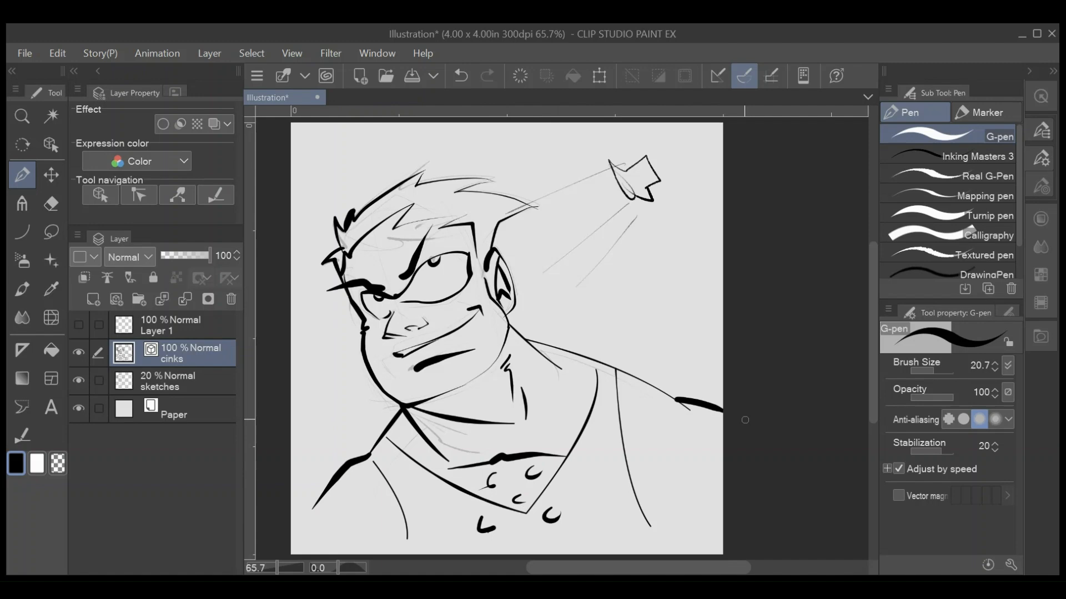